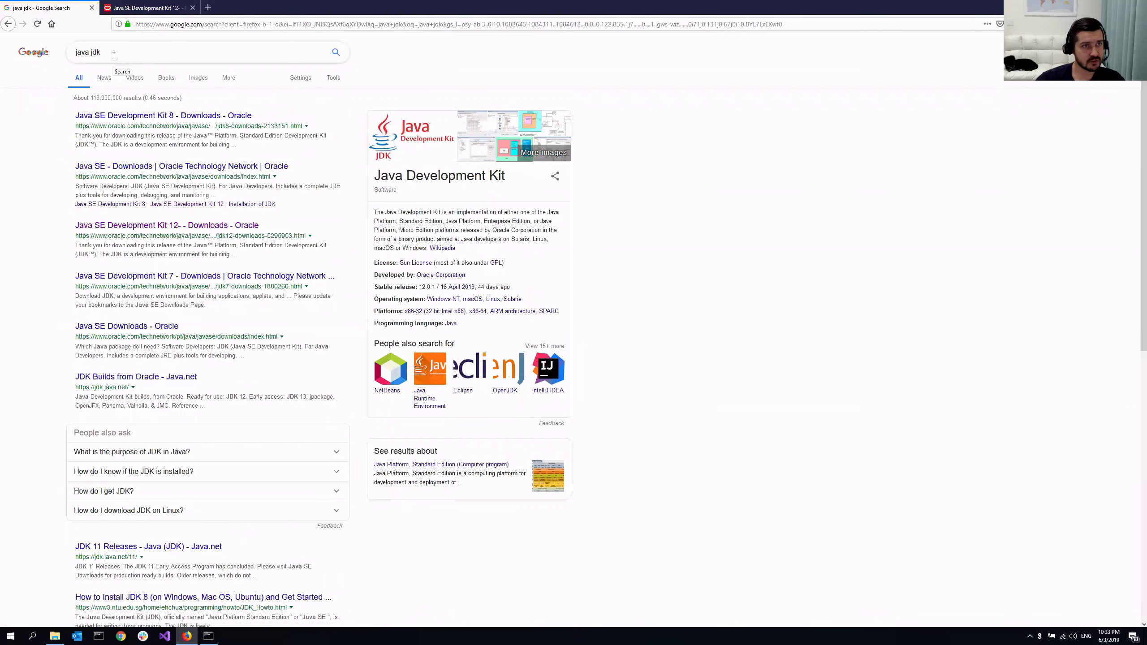
Look over the 'java jdk' Google results listing Oracle's JDK 8, 12 and 7 download pages
triple_click(128, 53)
click(391, 59)
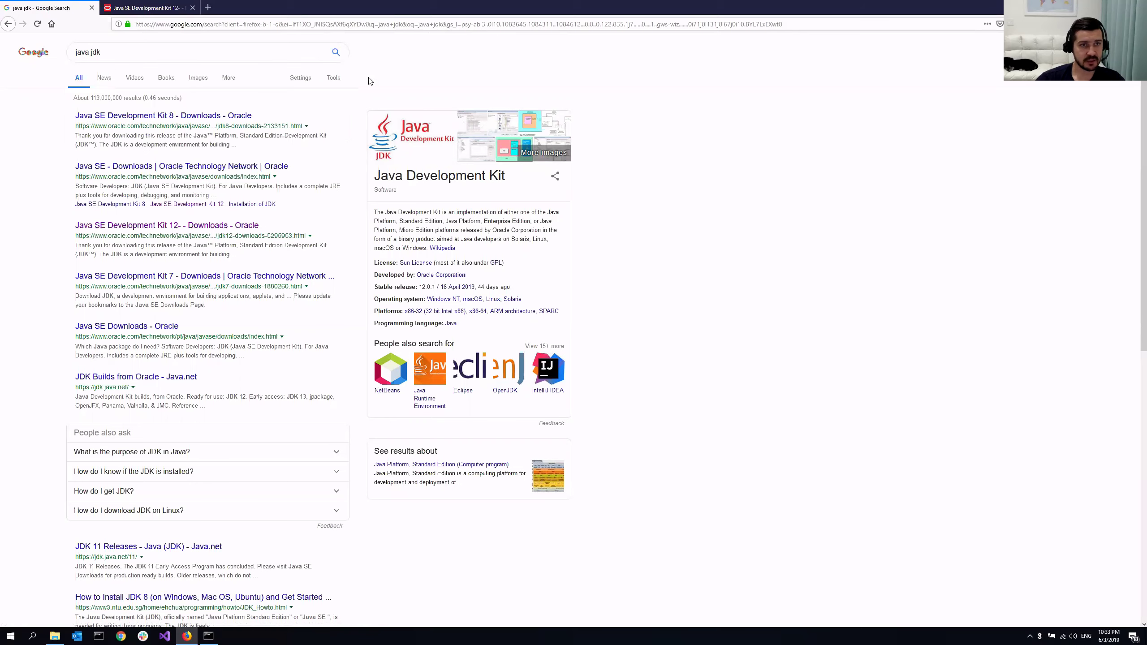
drag(522, 182, 381, 179)
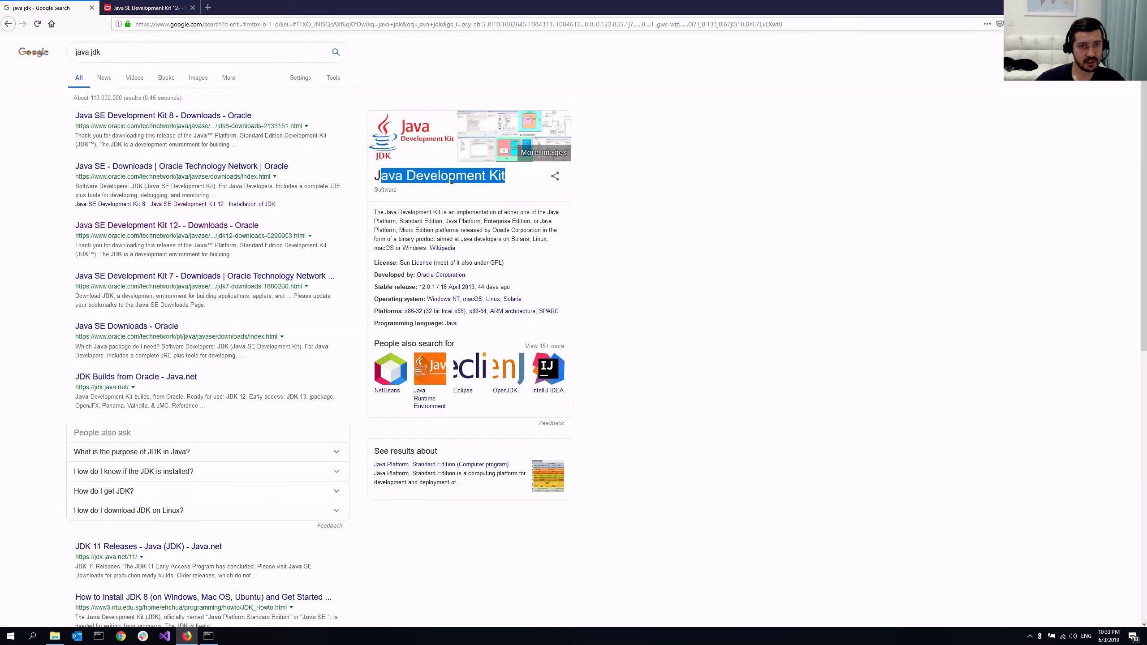
click(444, 181)
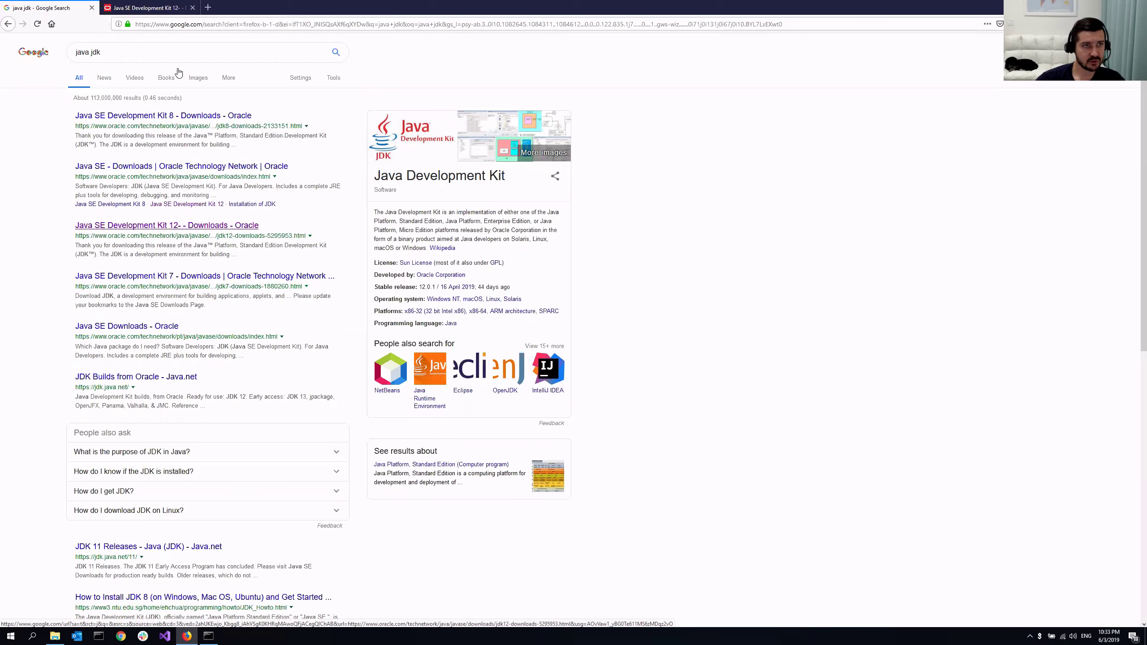
Reload the JDK 12 downloads page, accept the license, and cancel the Windows x64 .exe download
click(145, 8)
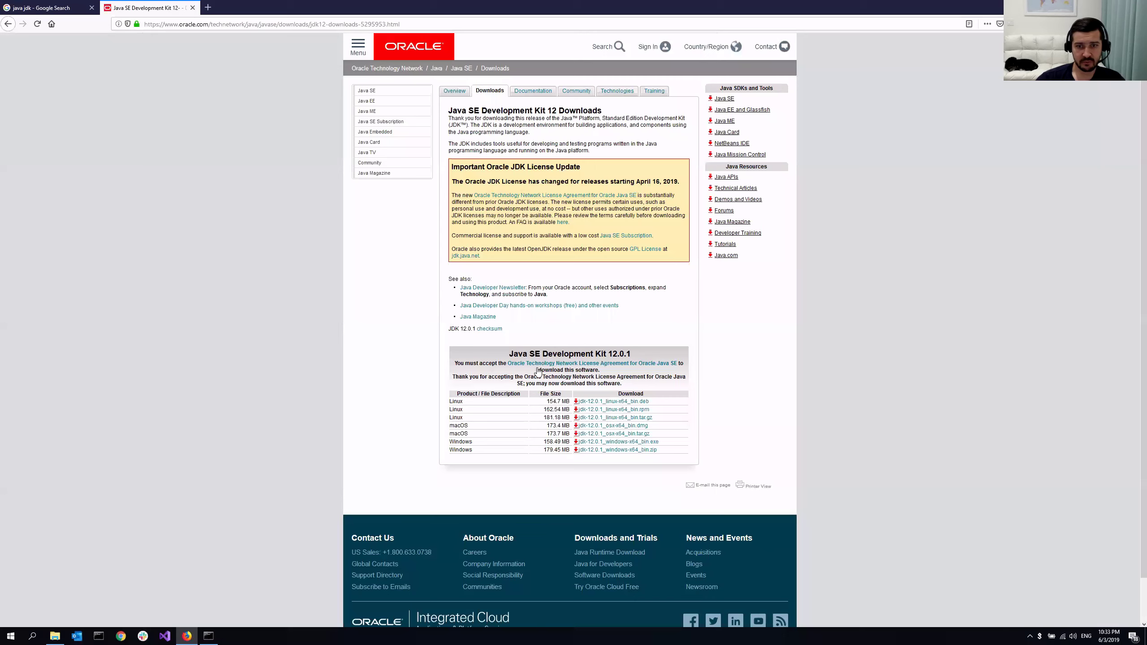
key(F5)
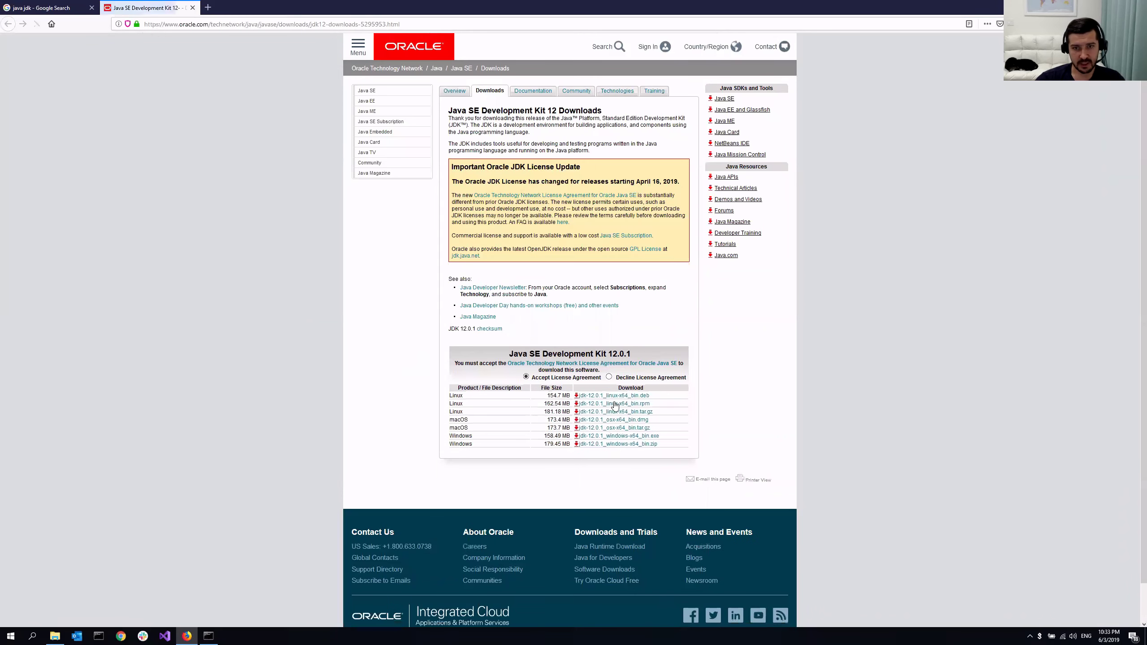
click(610, 377)
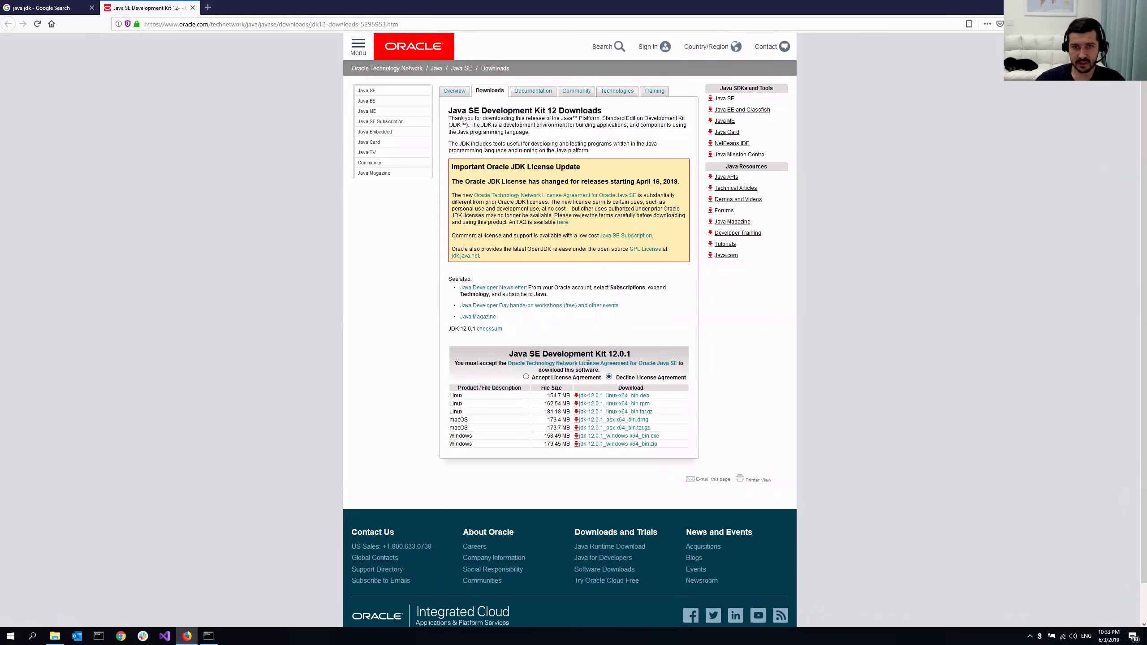
click(526, 377)
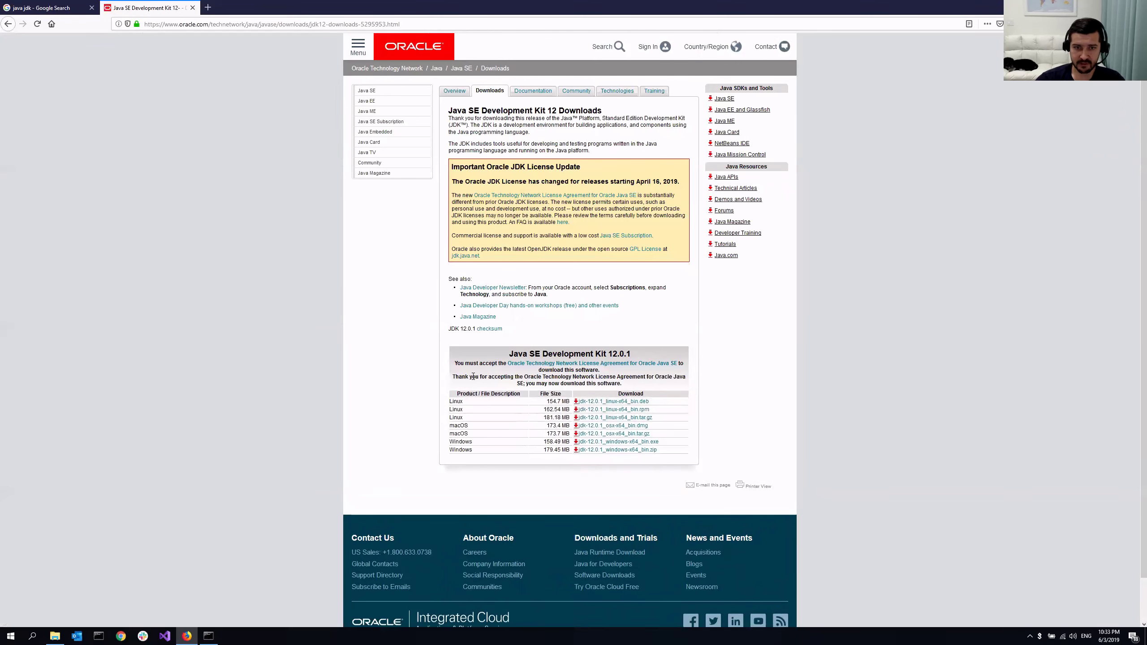
drag(453, 377, 527, 379)
click(527, 379)
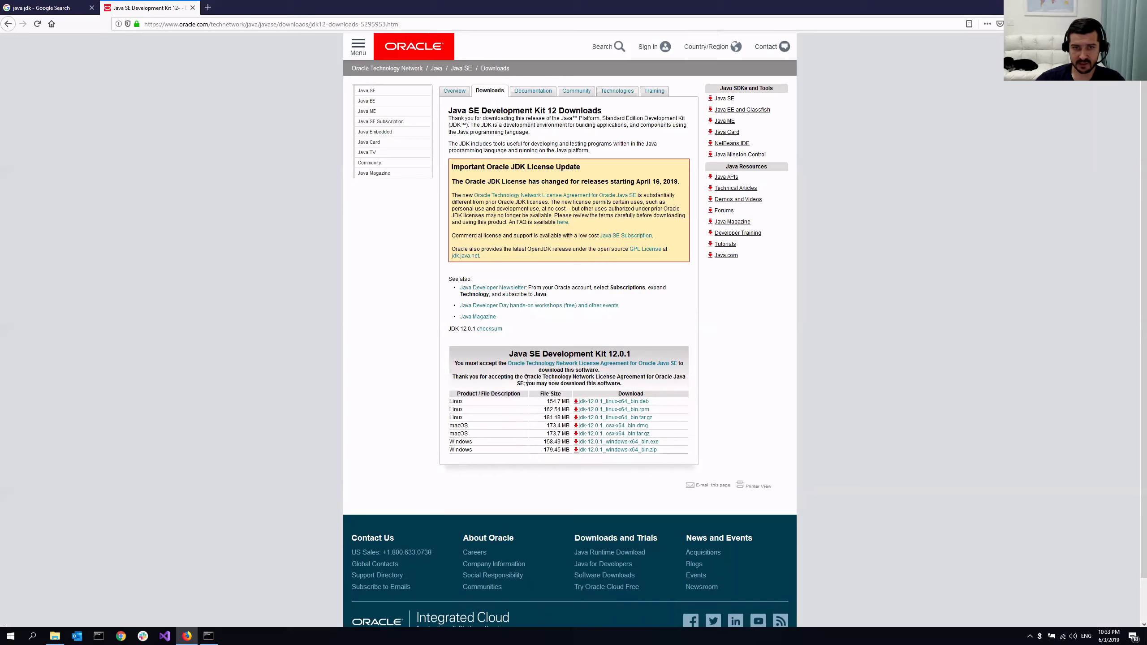
click(651, 444)
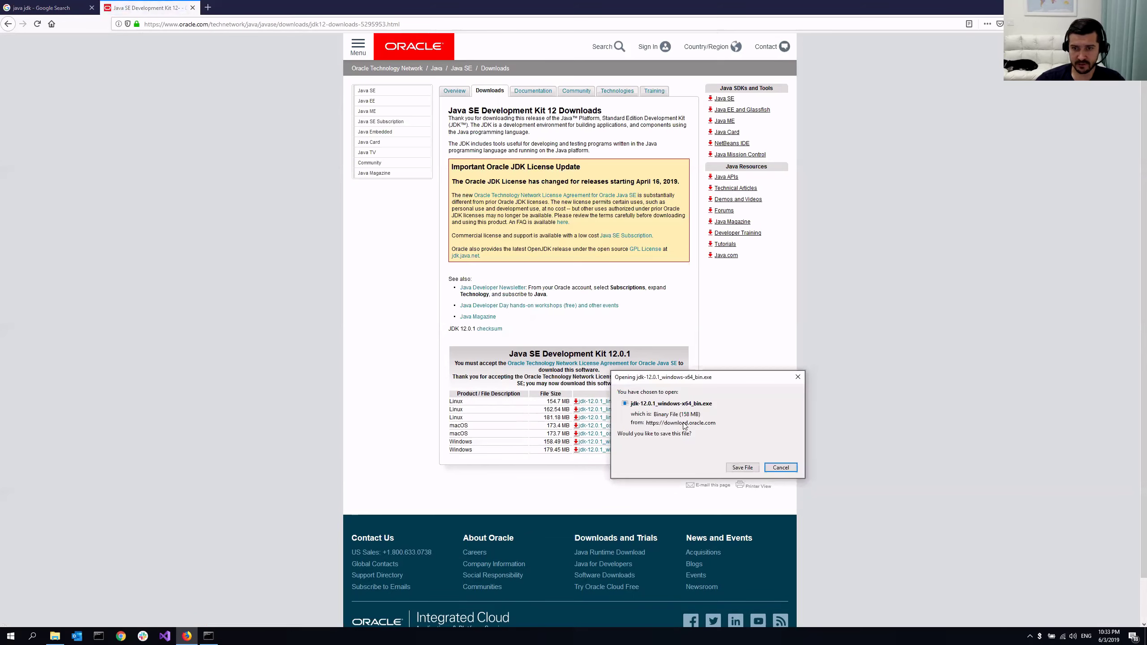
click(778, 469)
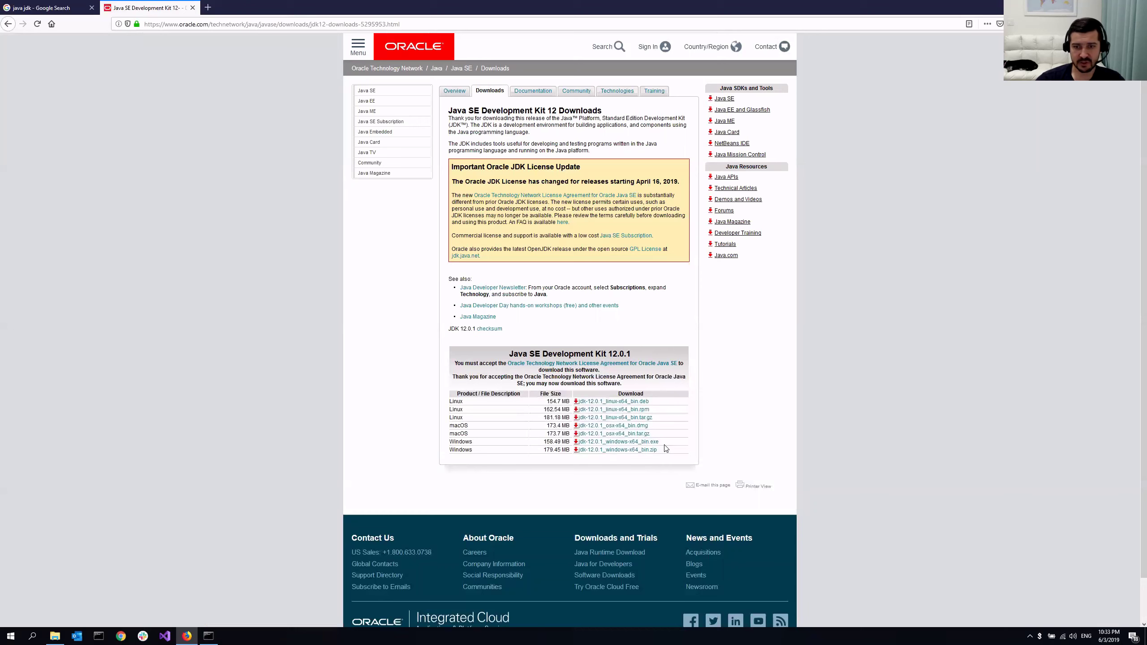
Search Google in a new tab for the file name jdk-12.0.1_windows-x64_bin.exe
triple_click(611, 442)
key(ctrl+c)
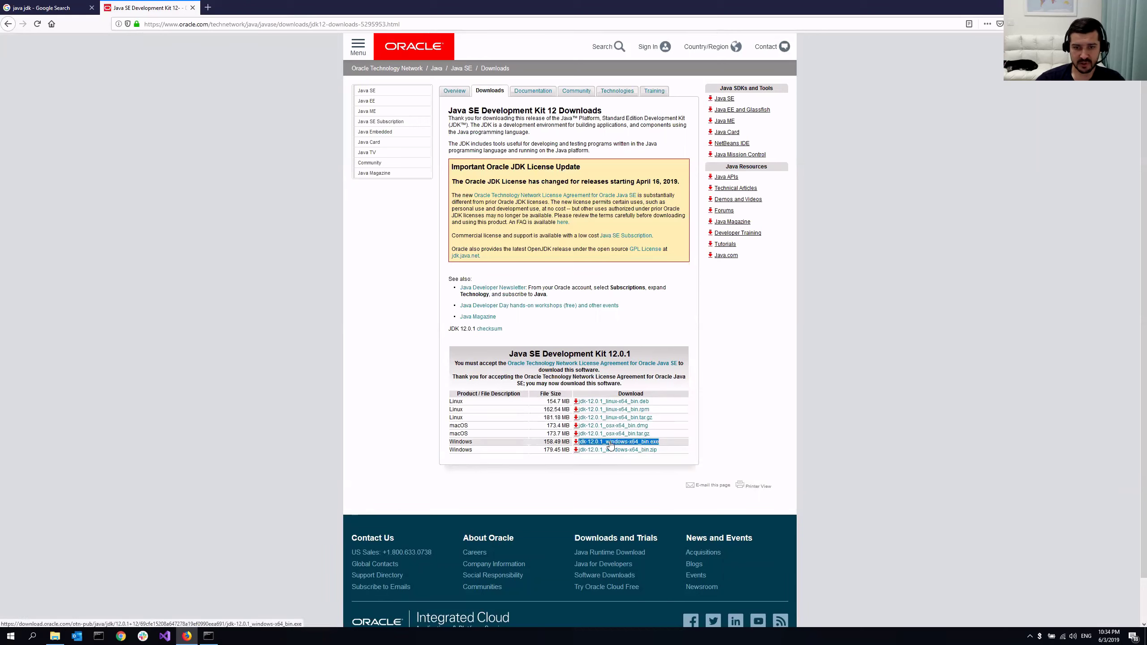
key(ctrl+t)
text(google.com/)
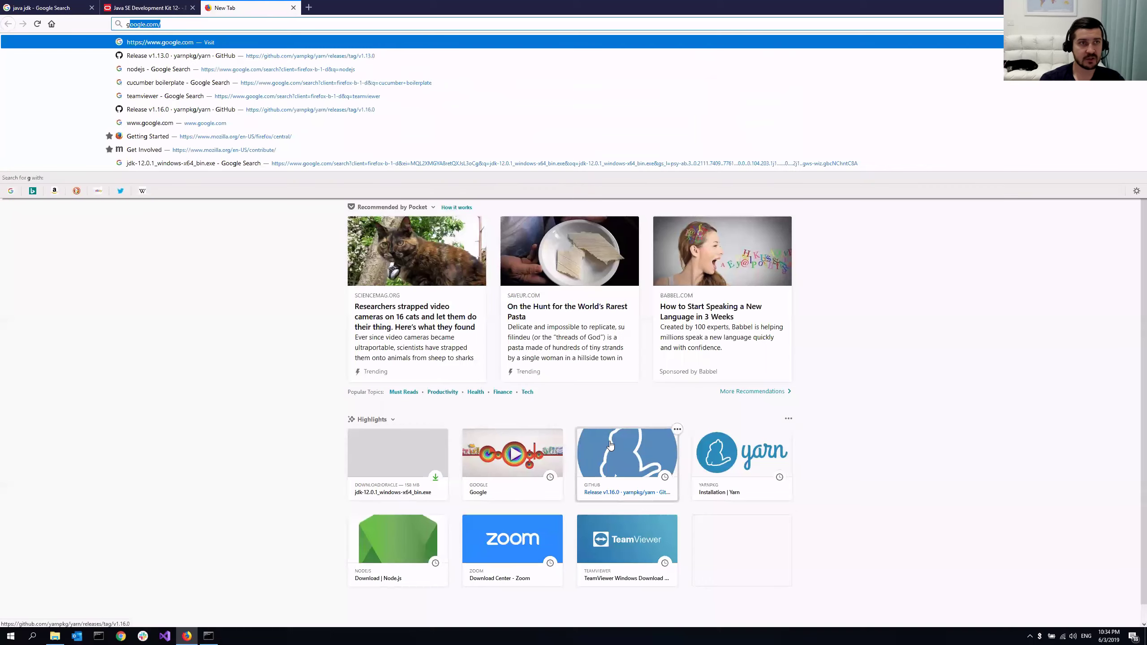
key(Return)
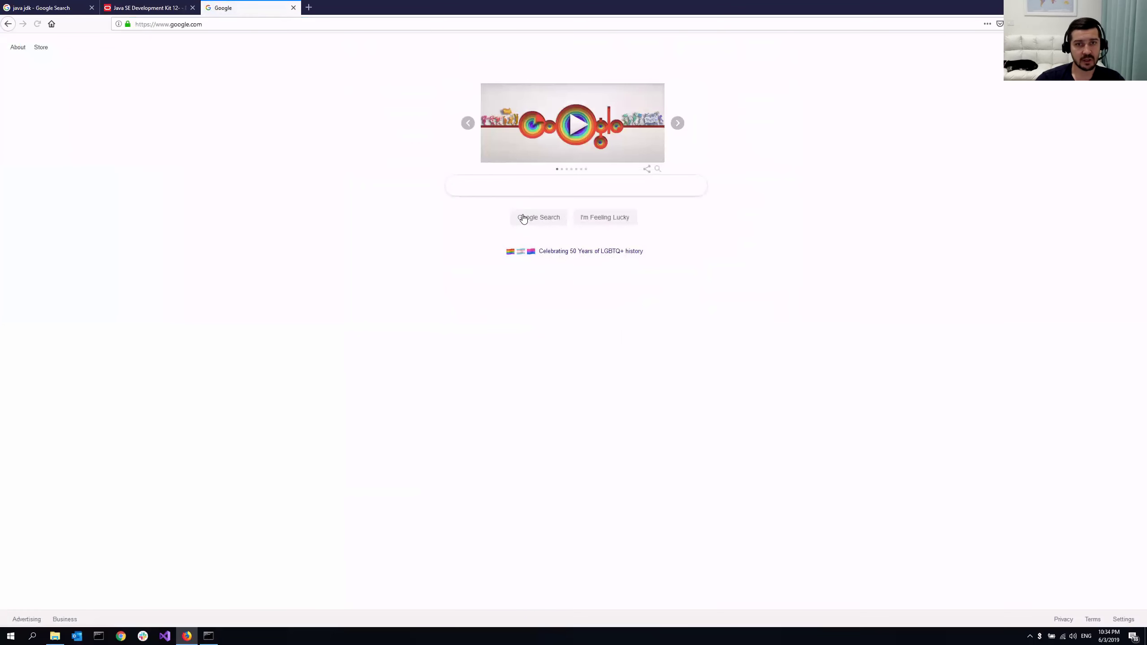
click(500, 189)
key(ctrl+v)
key(Return)
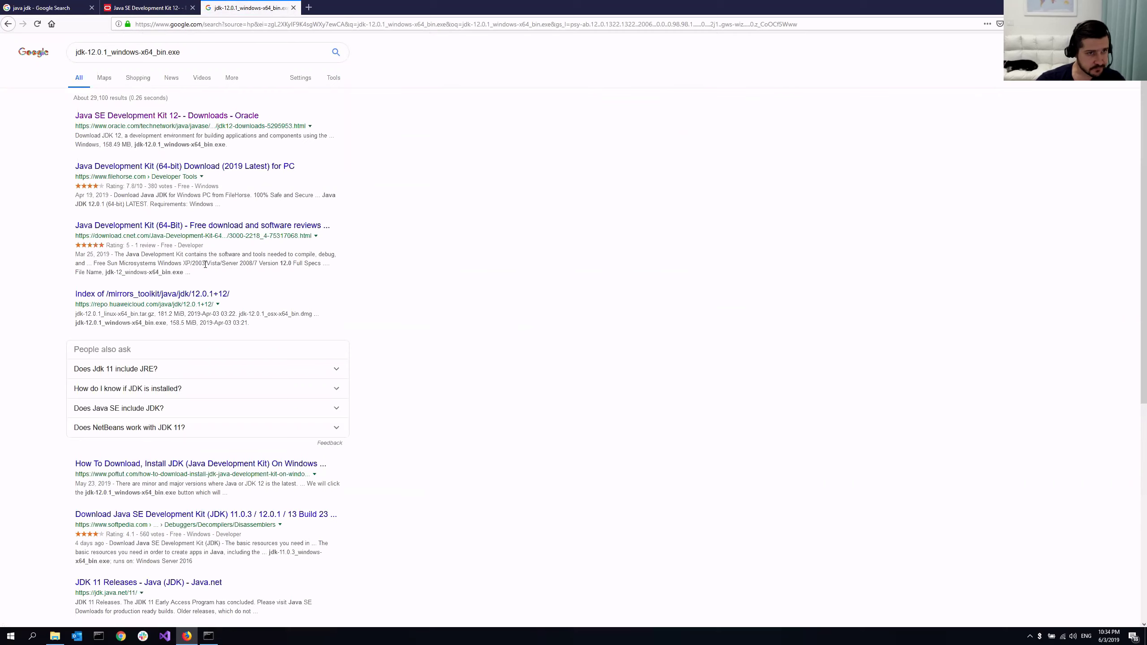
Open the CNET Java Development Kit result, look it over, and close it
middle_click(243, 226)
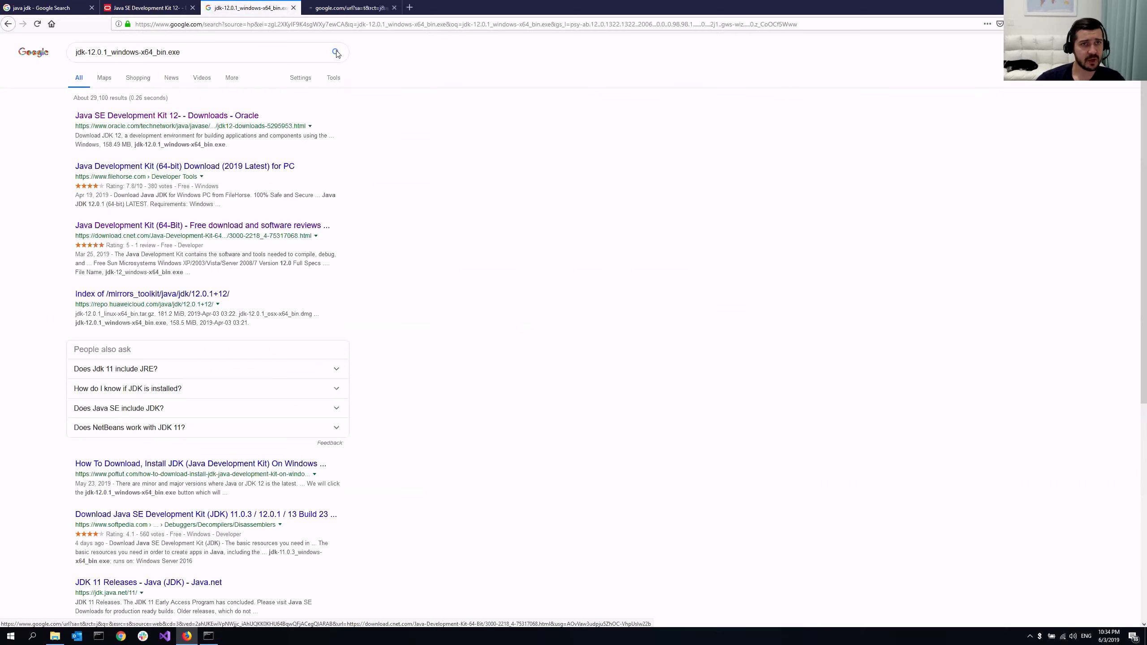
key(ctrl+Tab)
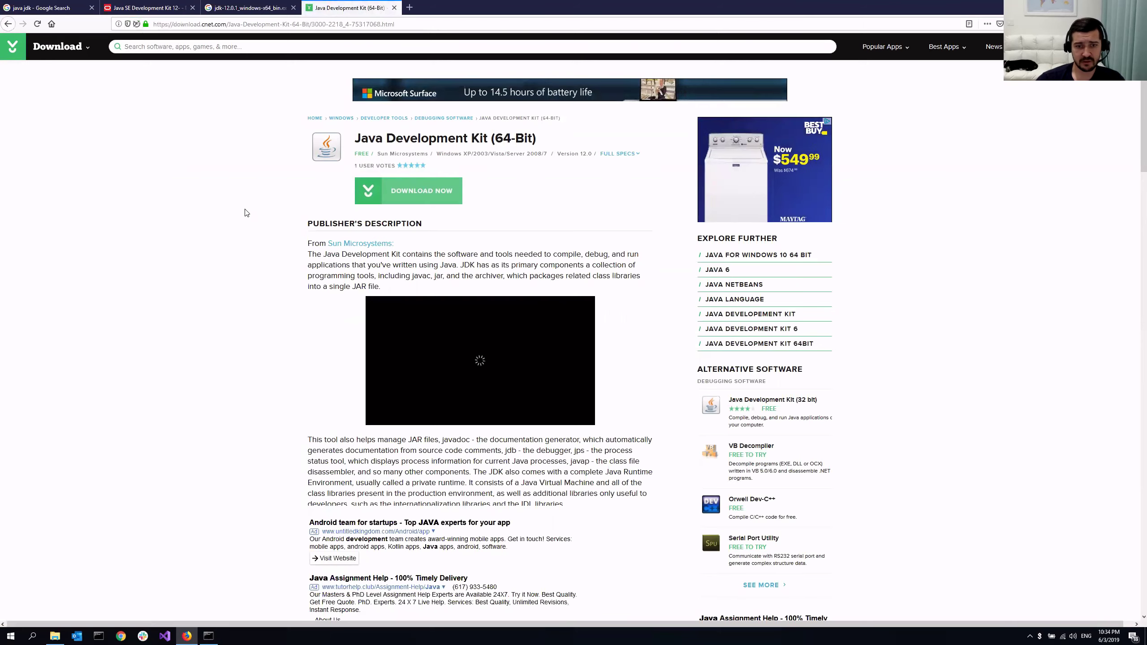
scroll(245, 212, down, 3)
scroll(245, 212, up, 3)
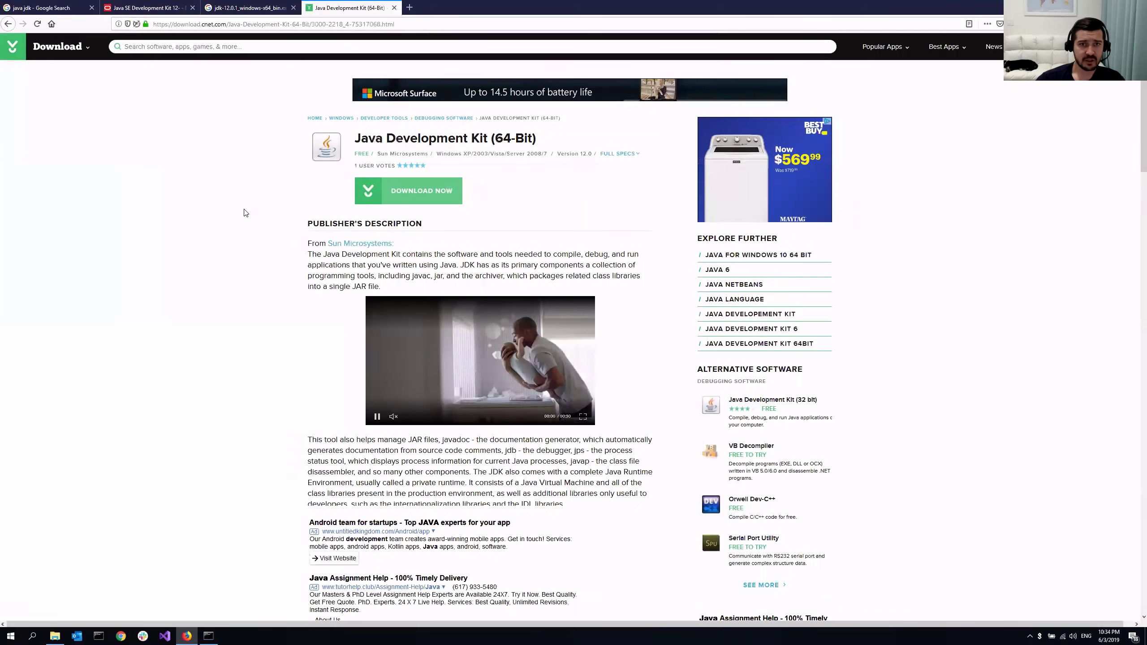
key(ctrl+w)
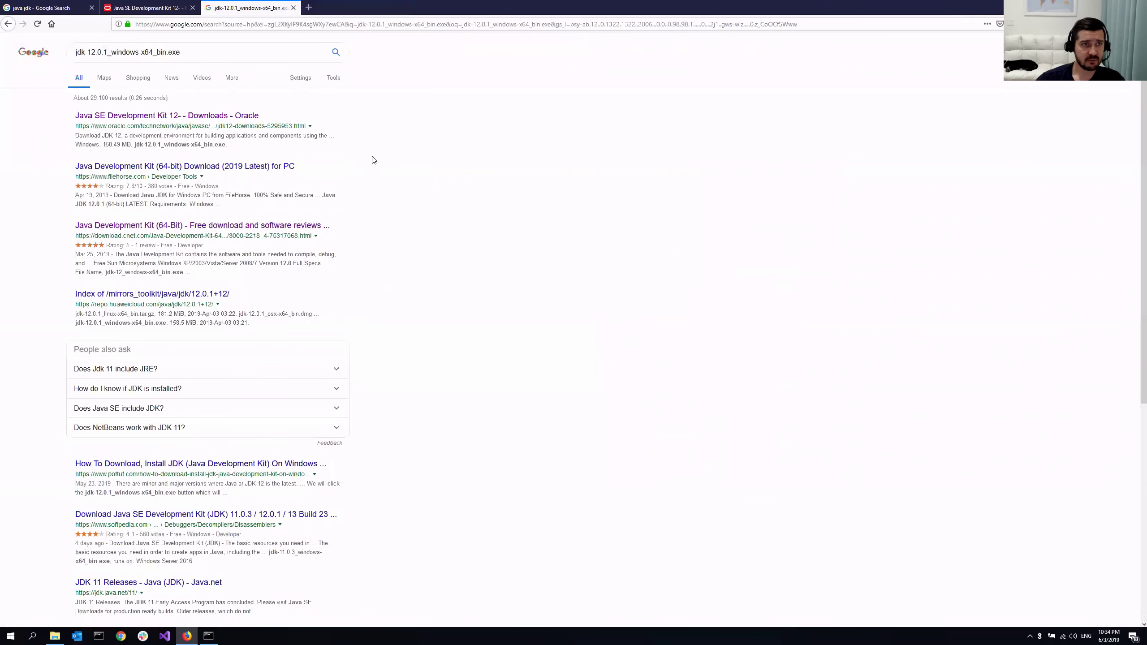
Close the Google tab and save jdk-12.0.1_windows-x64_bin.exe from Oracle's downloads page
click(293, 8)
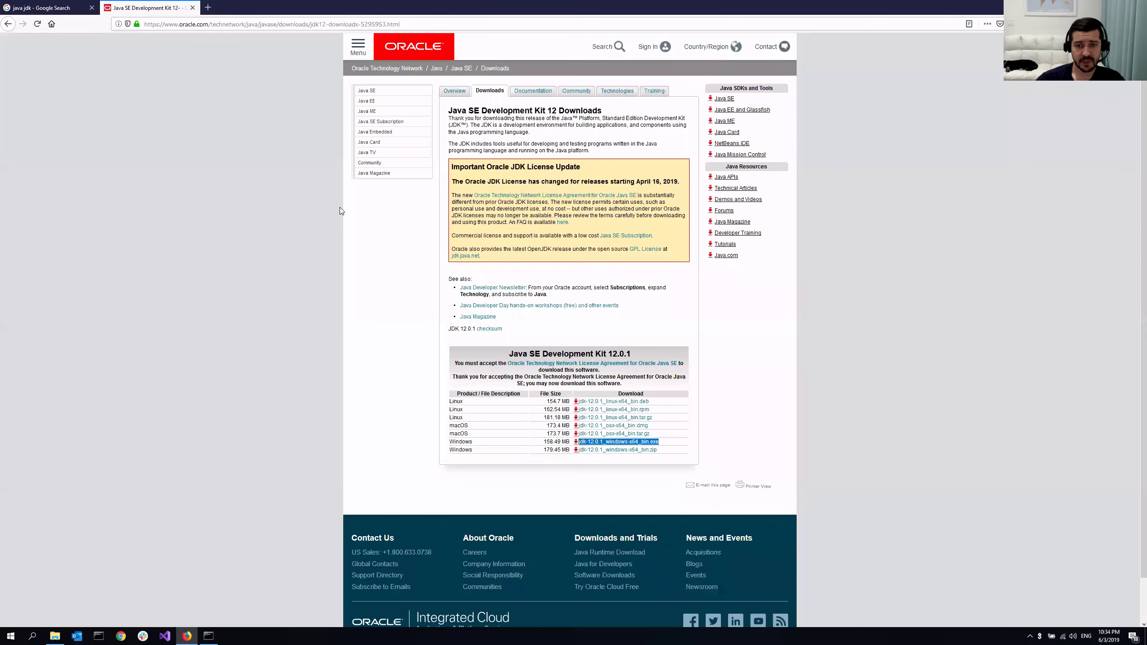
click(650, 444)
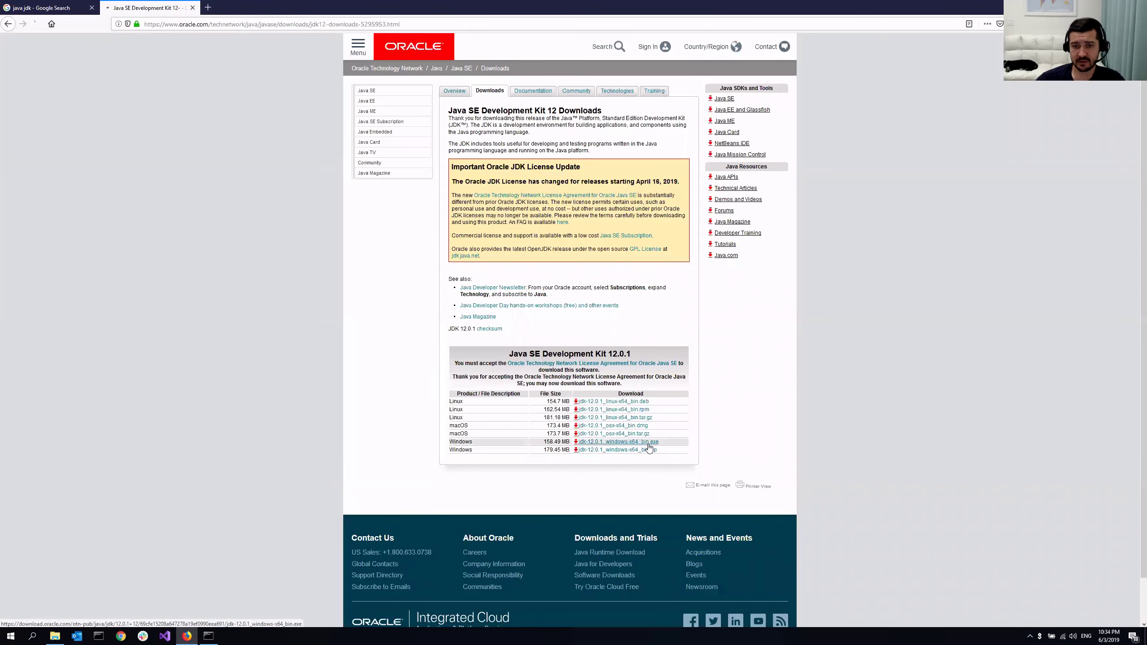
click(742, 466)
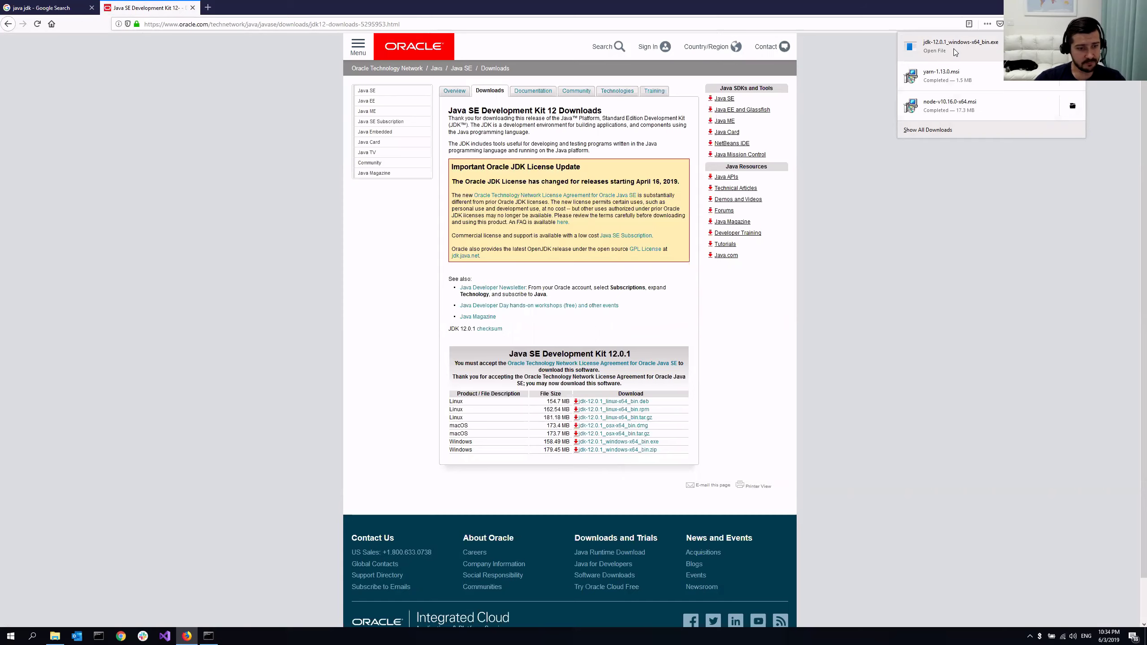
click(293, 384)
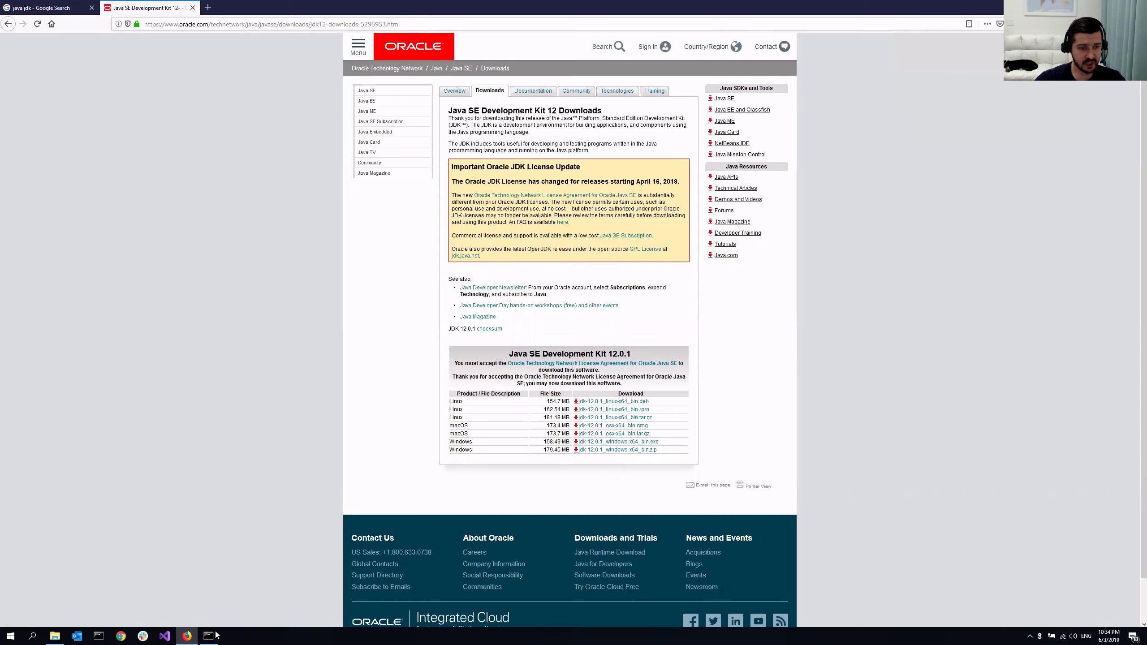
click(197, 634)
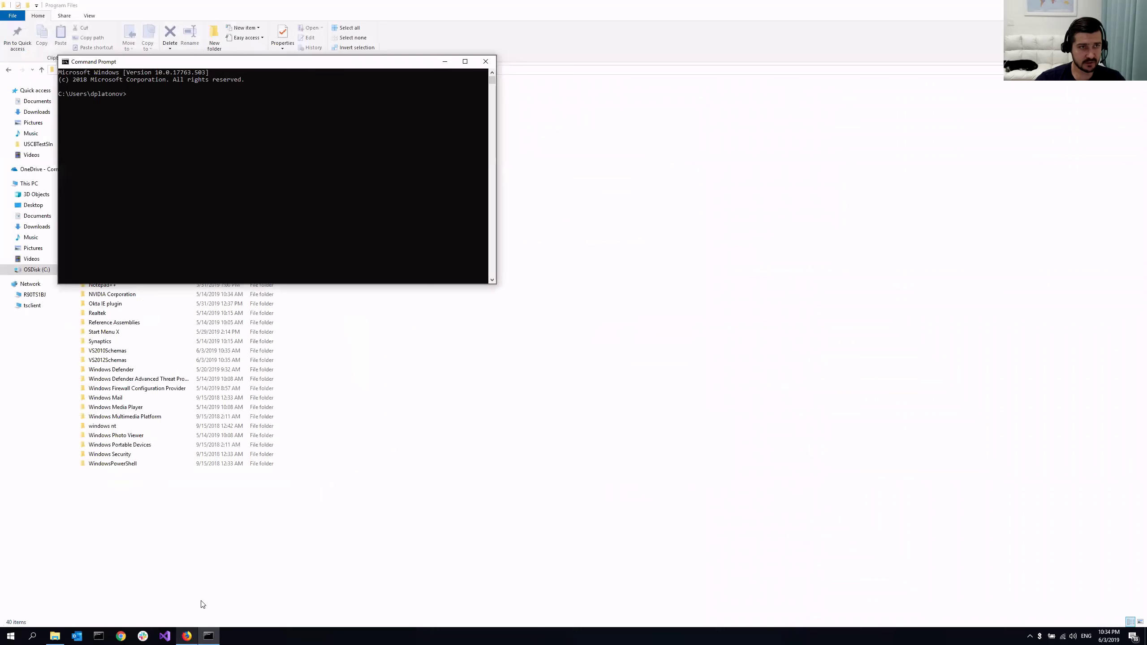
click(485, 61)
key(super)
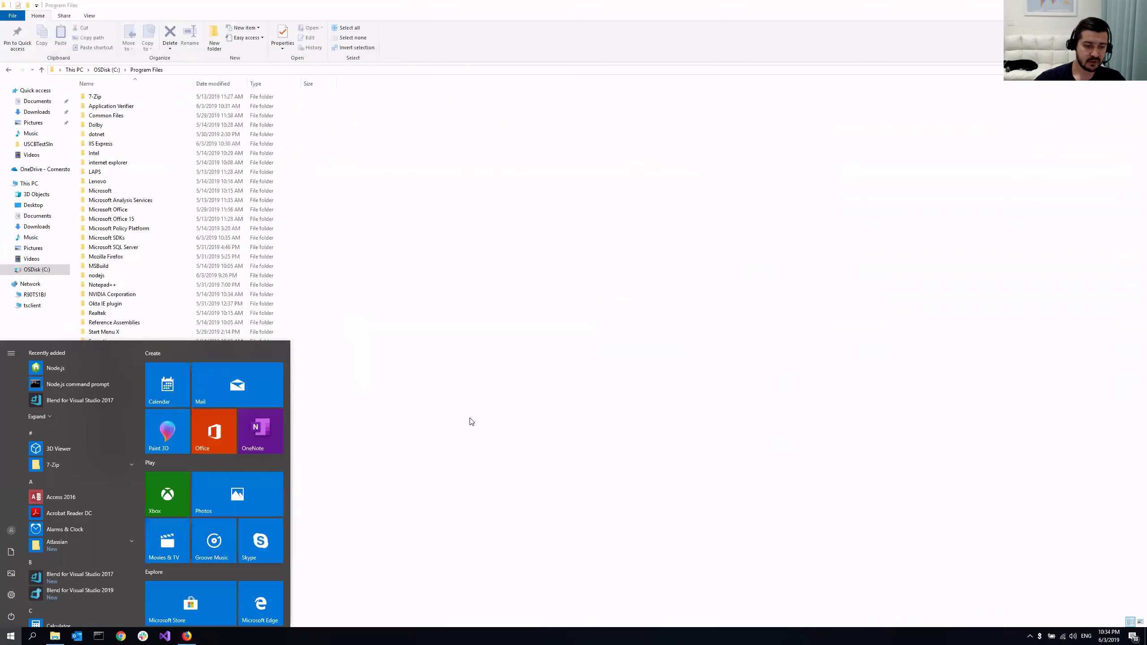
text(cmd)
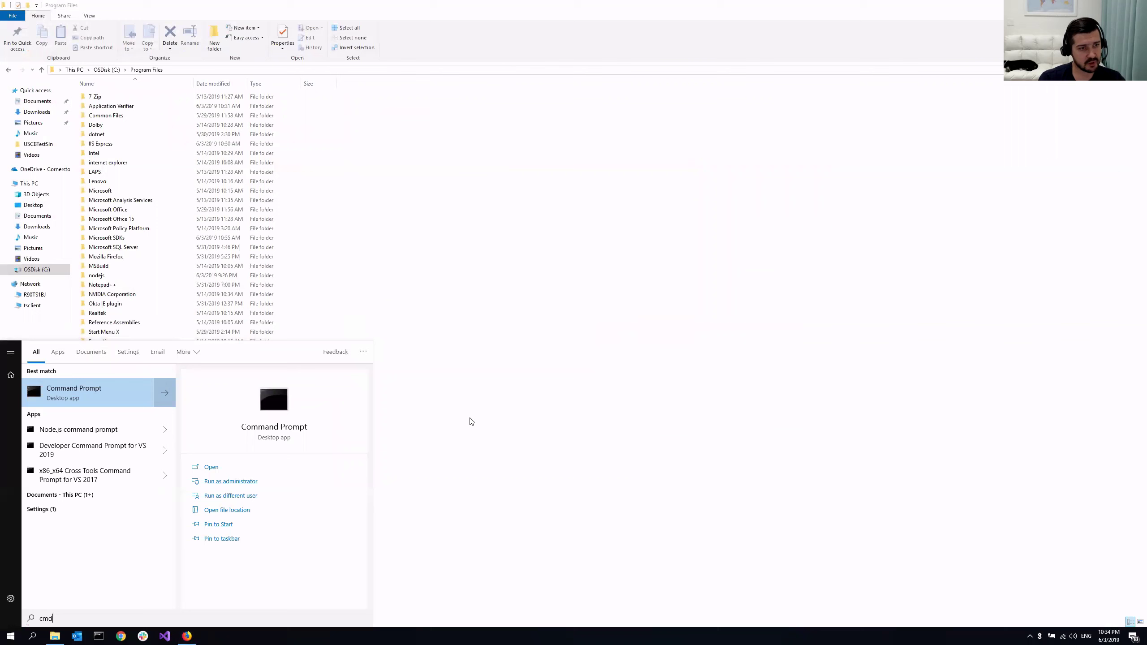
key(Return)
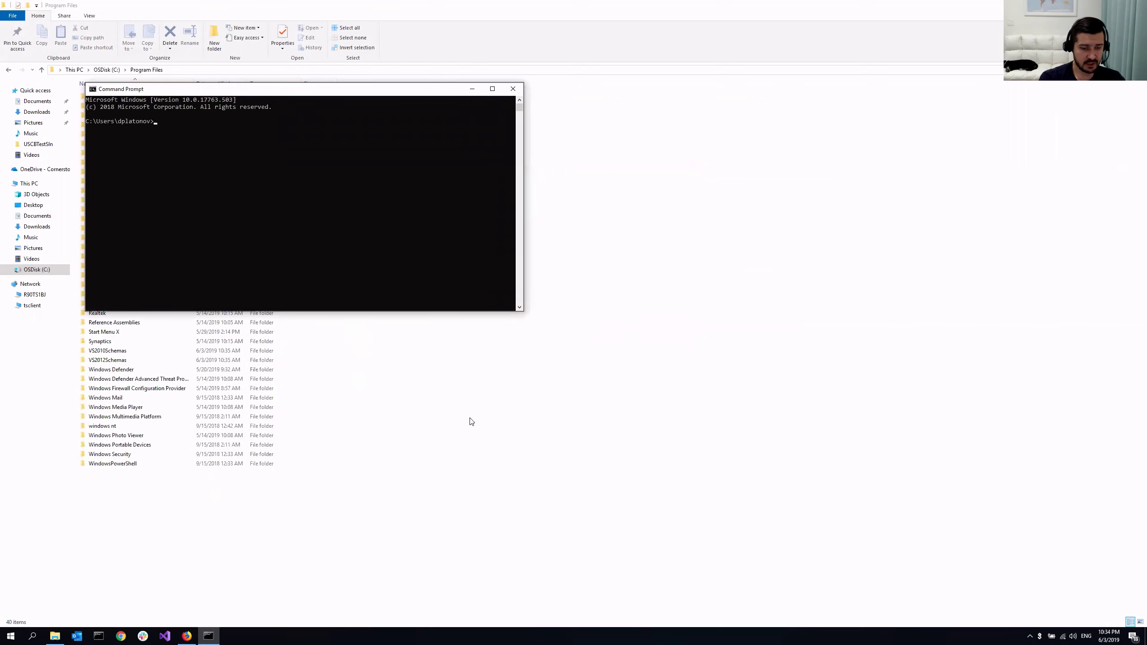
text(java)
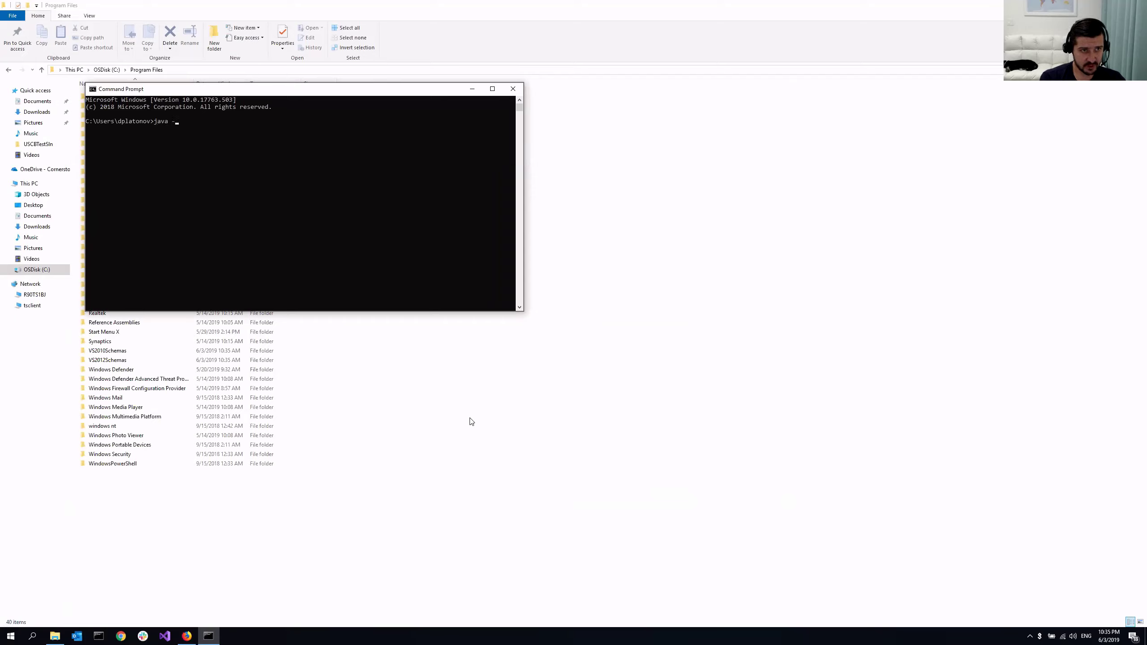
text(-vers)
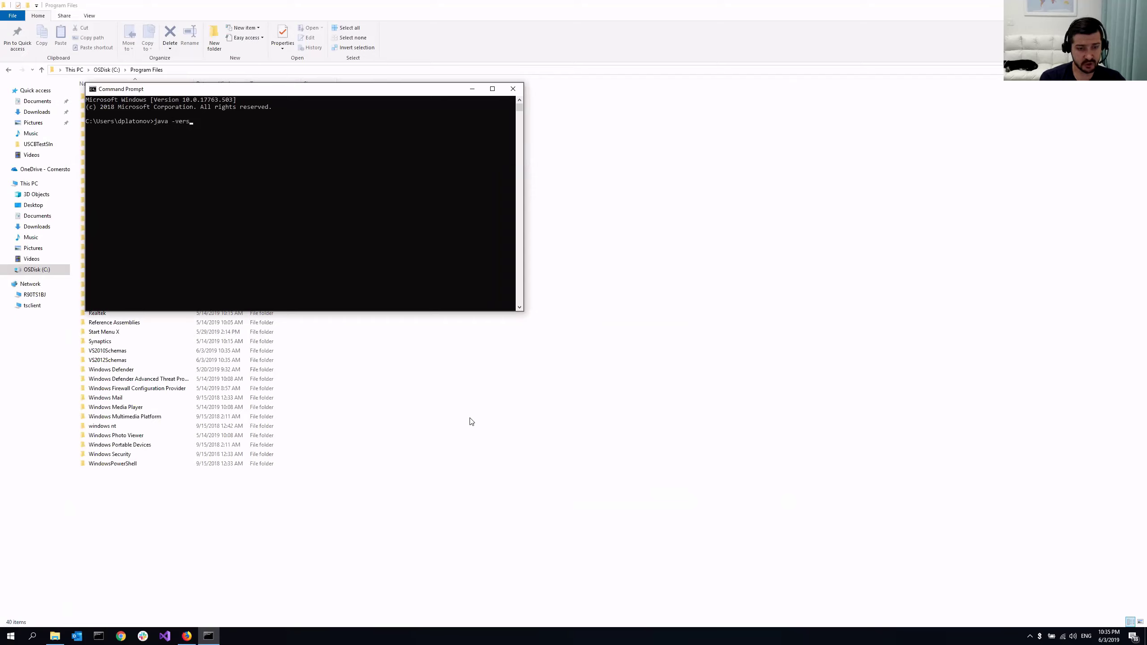
text(ion)
key(Return)
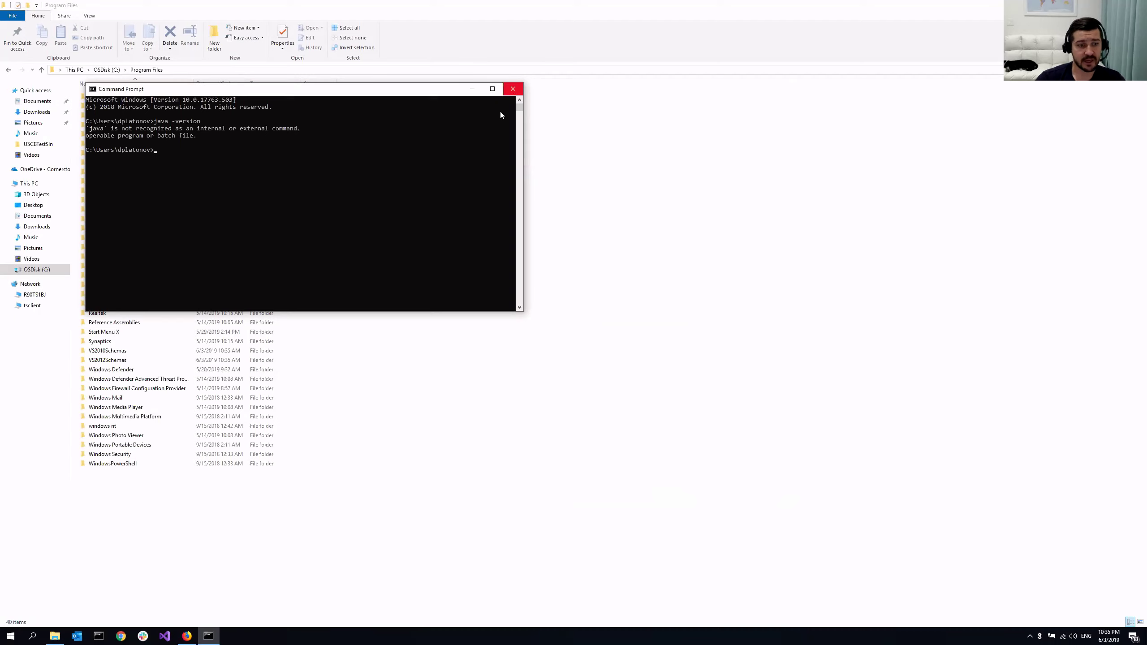
click(513, 88)
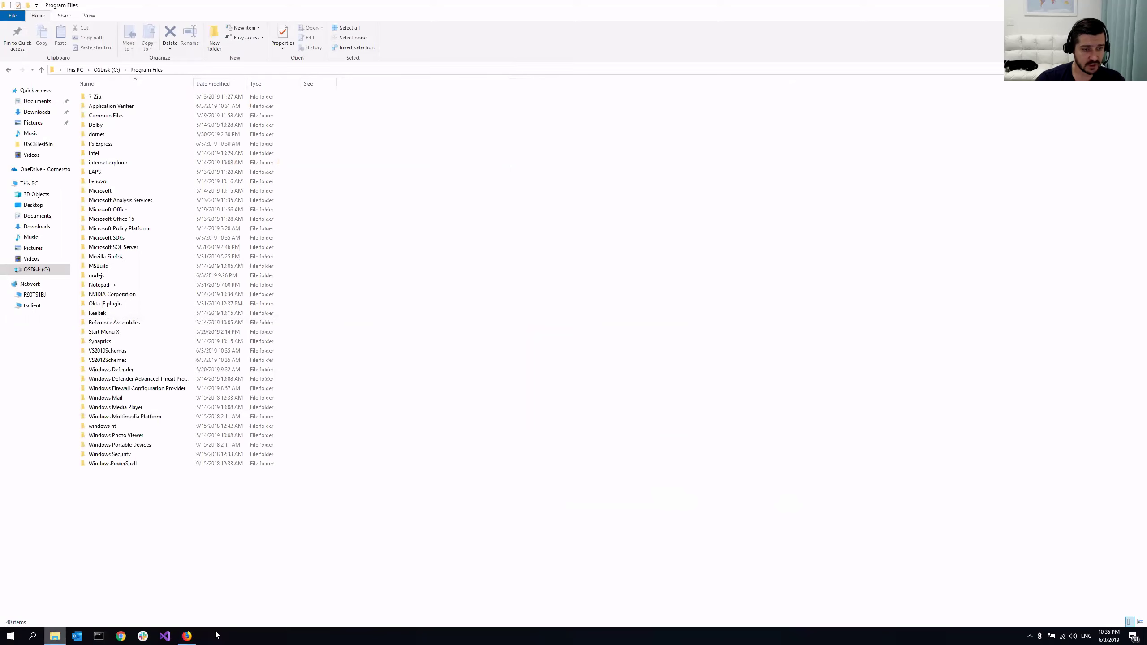
Run the JDK 12.0.1 installer into the default C:\Program Files\Java\jdk-12.0.1 folder and close it
click(186, 636)
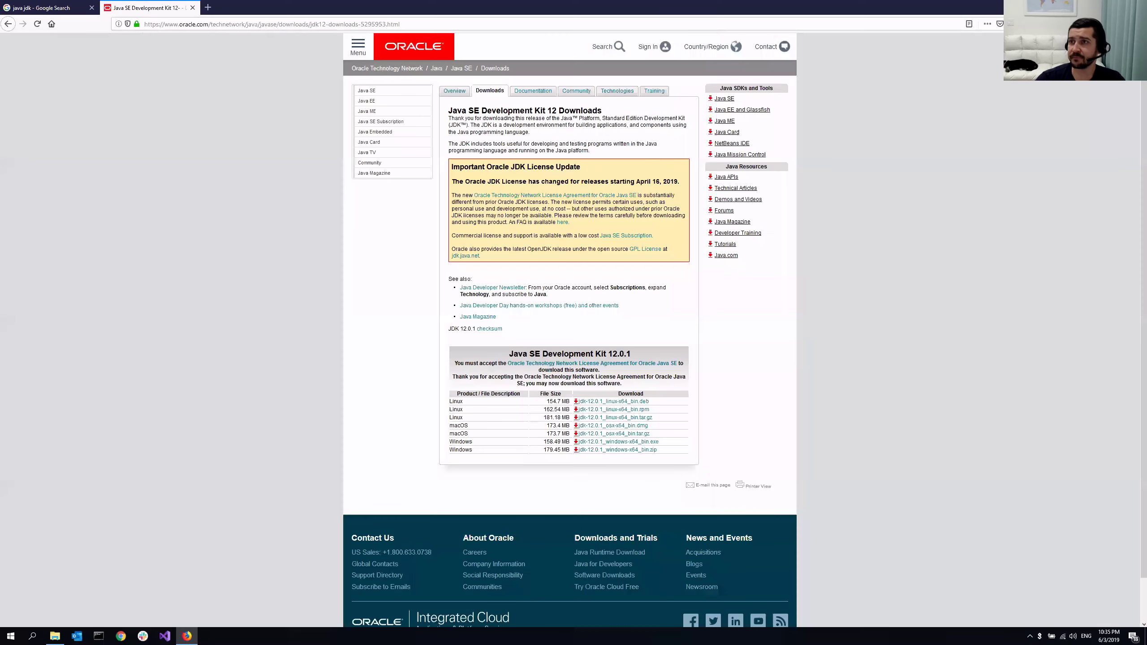
click(901, 128)
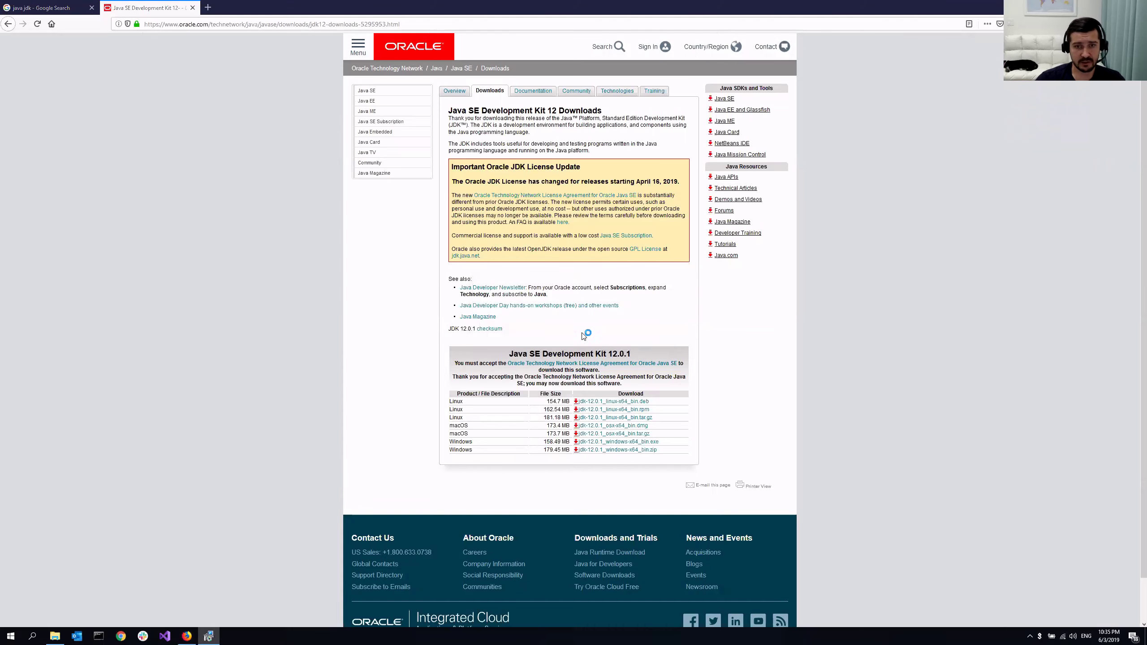
click(612, 385)
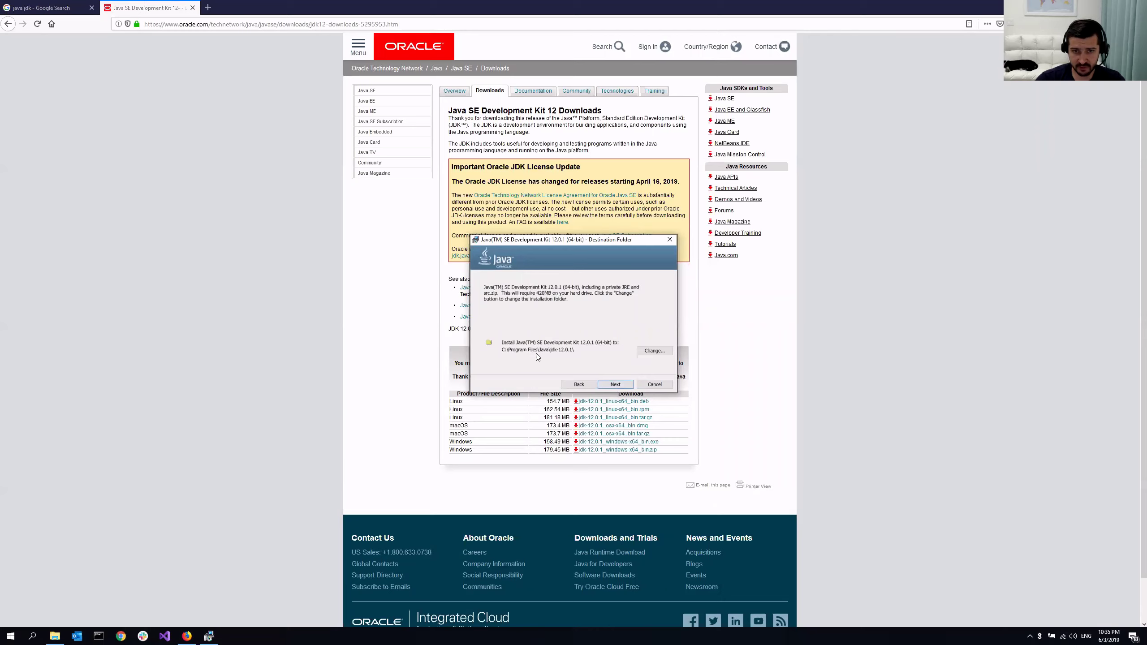
click(600, 386)
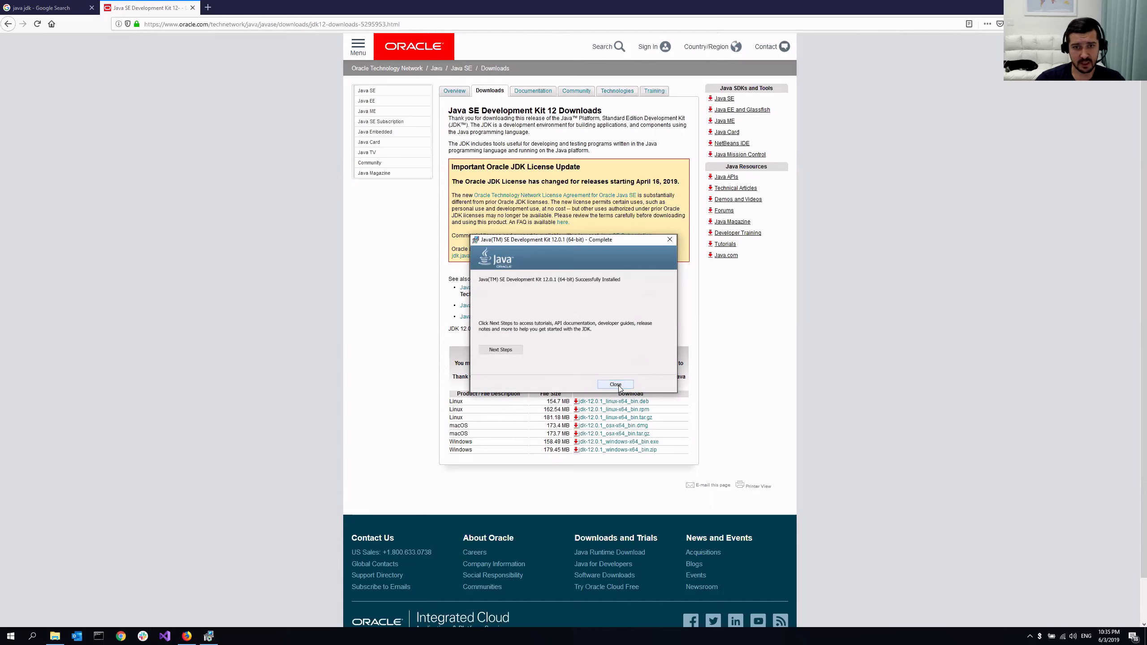
click(616, 384)
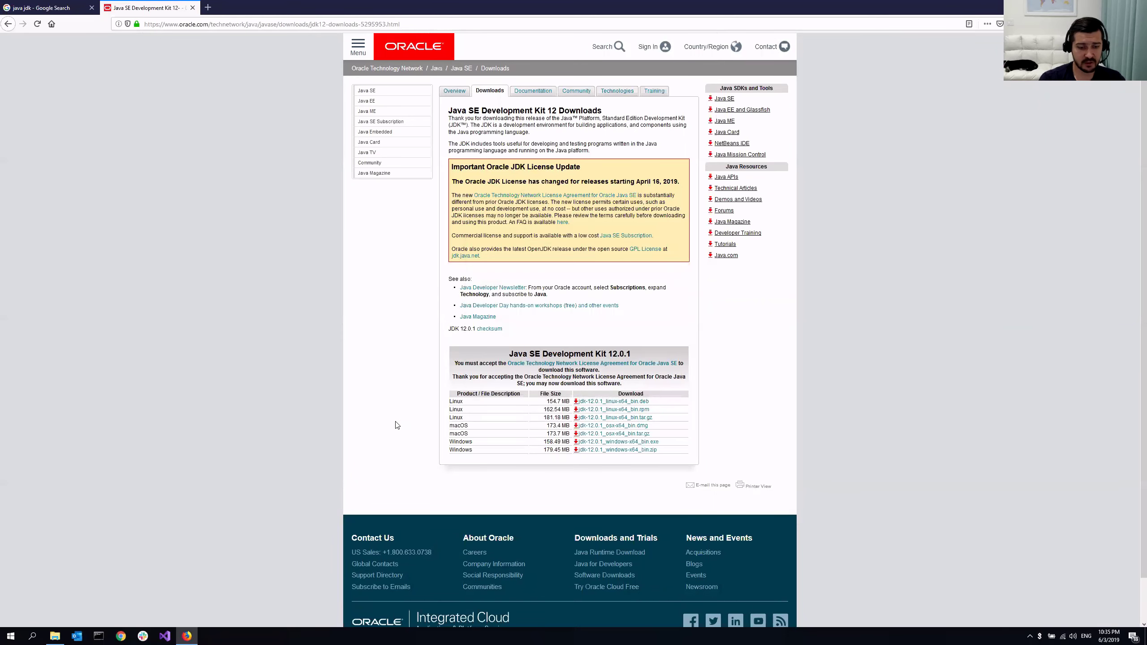
key(super)
text(cmd)
key(Return)
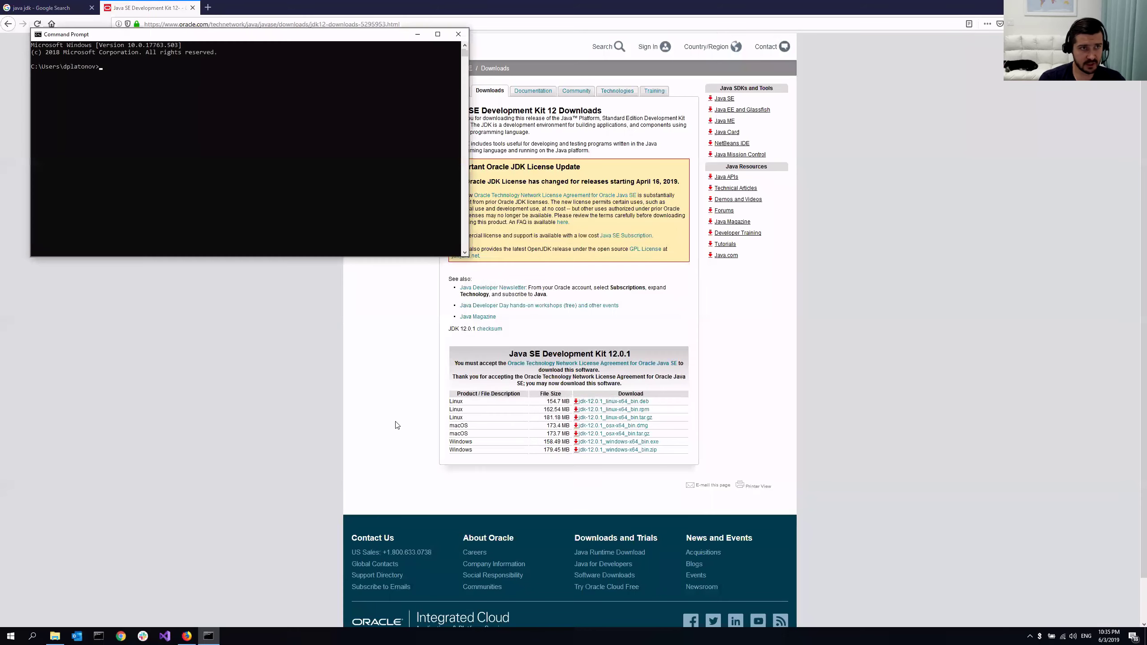
text(java )
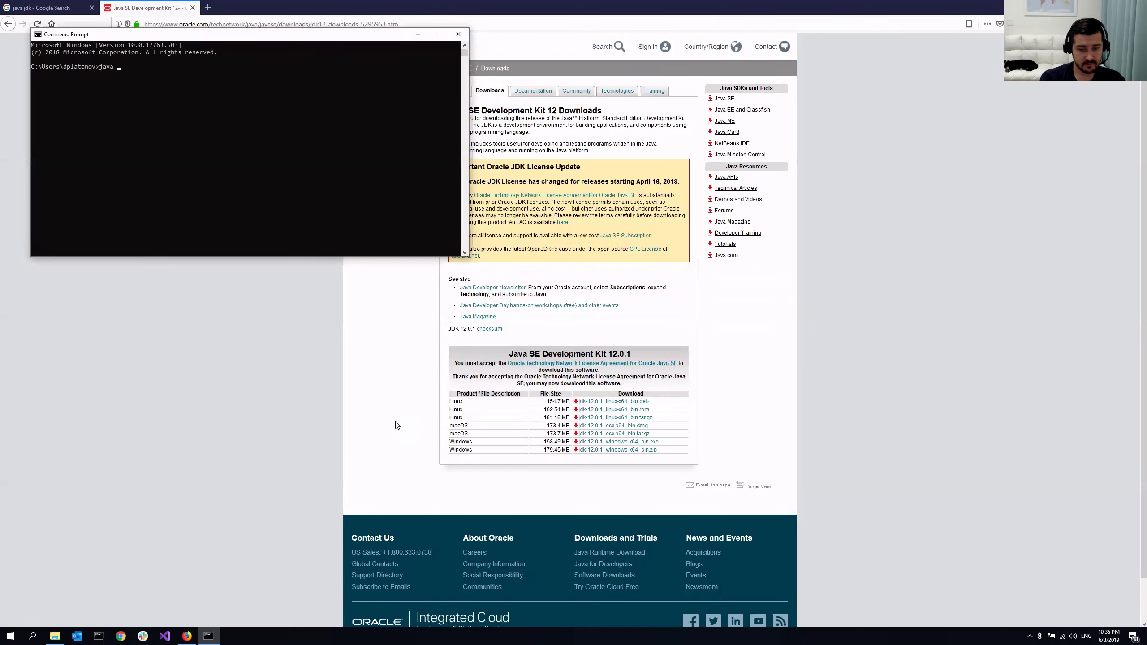
text(-version)
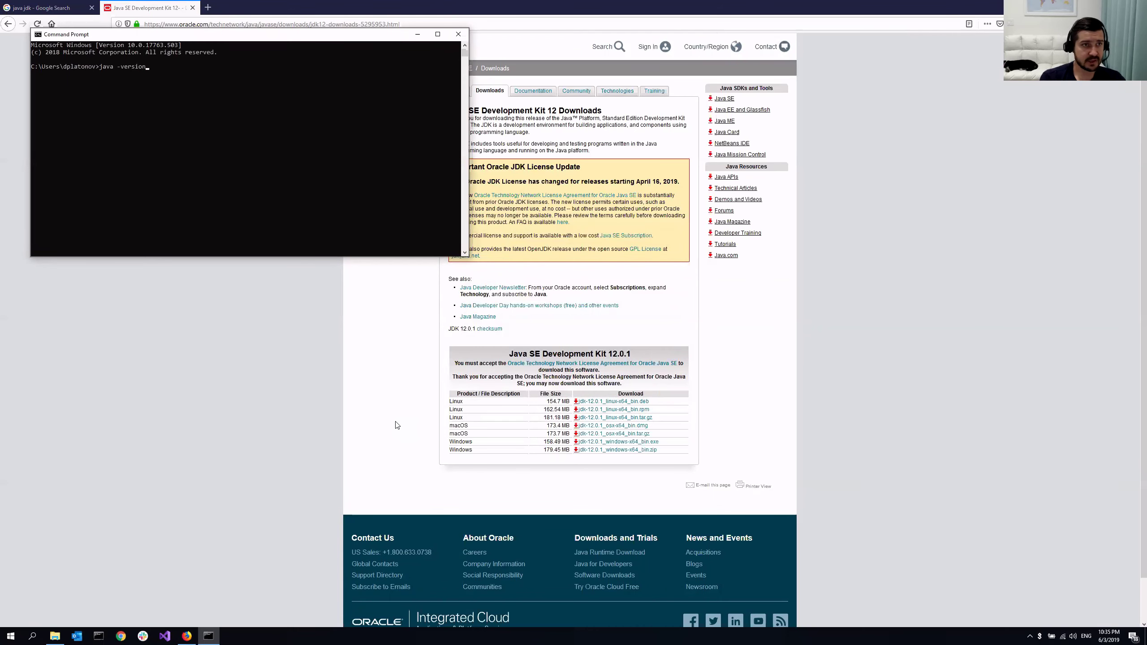
key(Return)
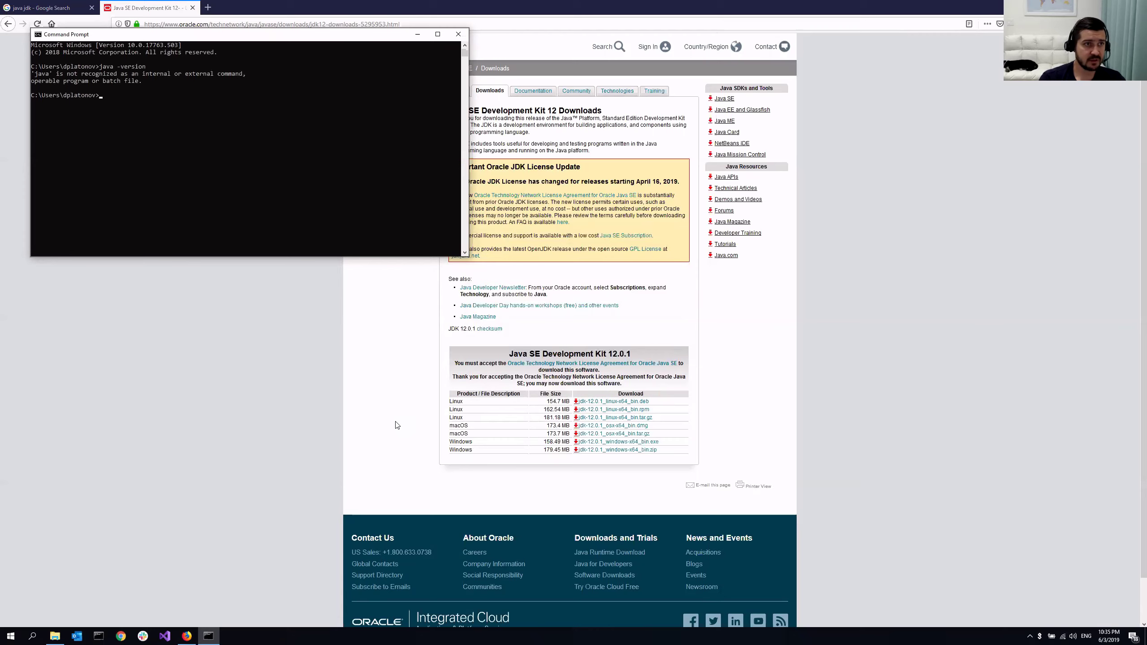
click(458, 36)
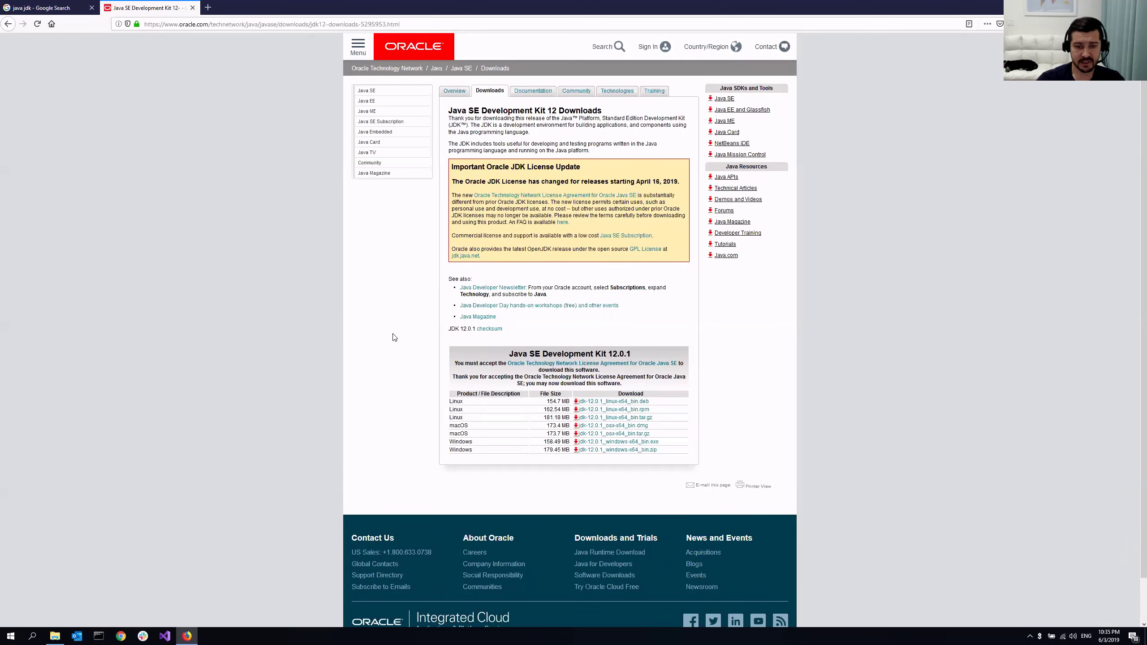
From This PC's Properties, open Advanced system settings and then Environment Variables
click(54, 637)
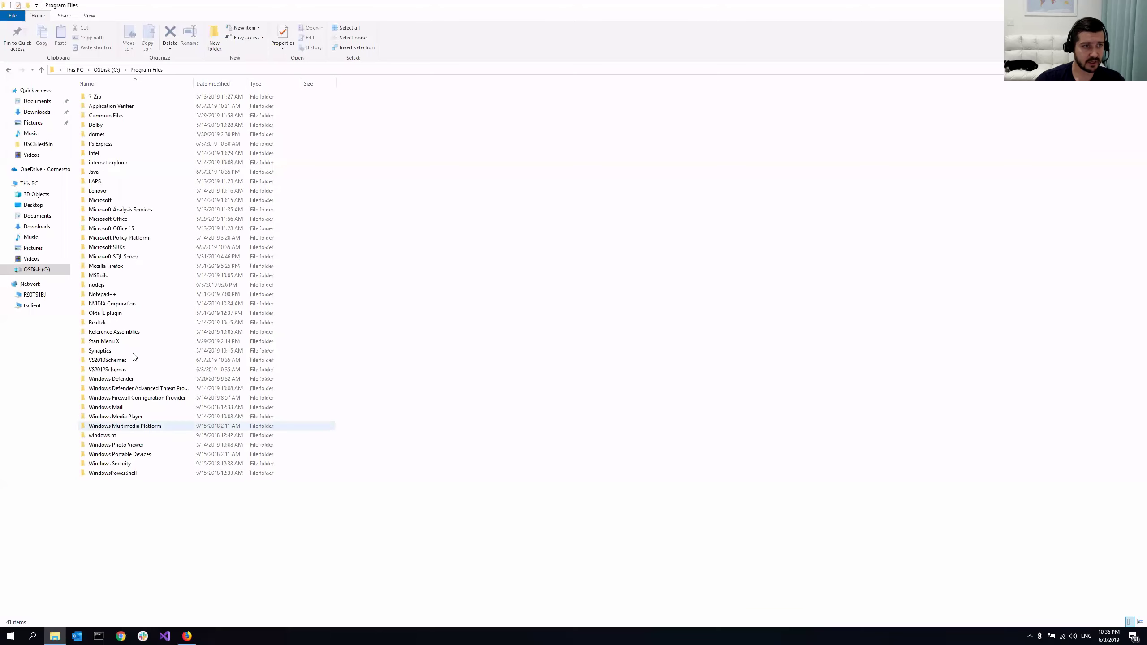
right_click(34, 185)
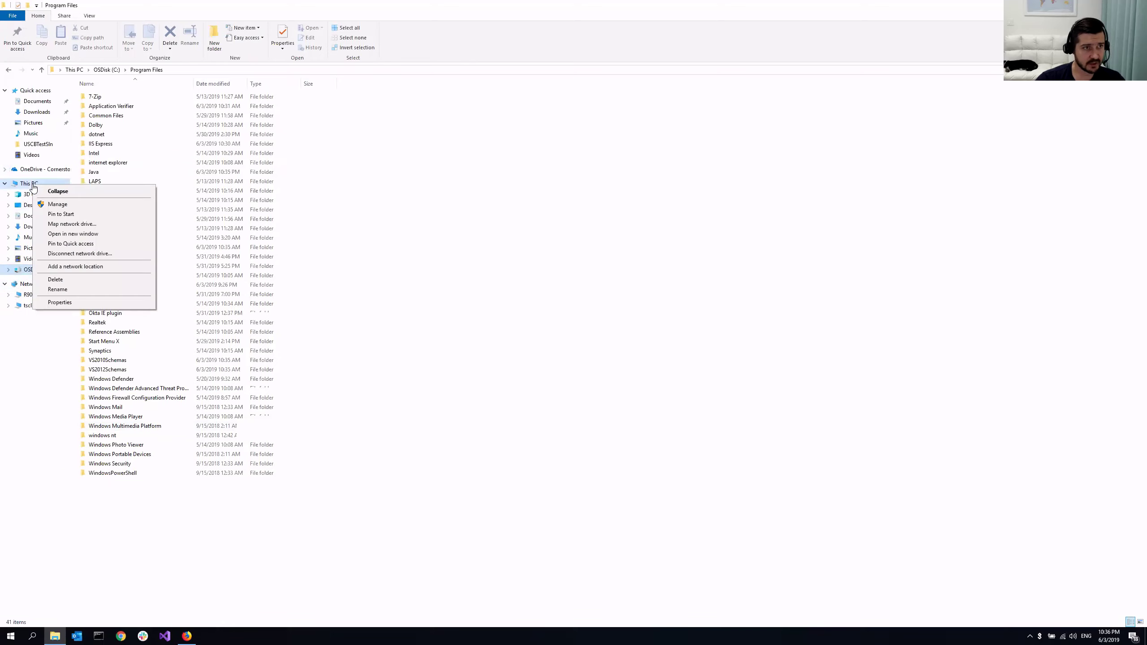
click(59, 303)
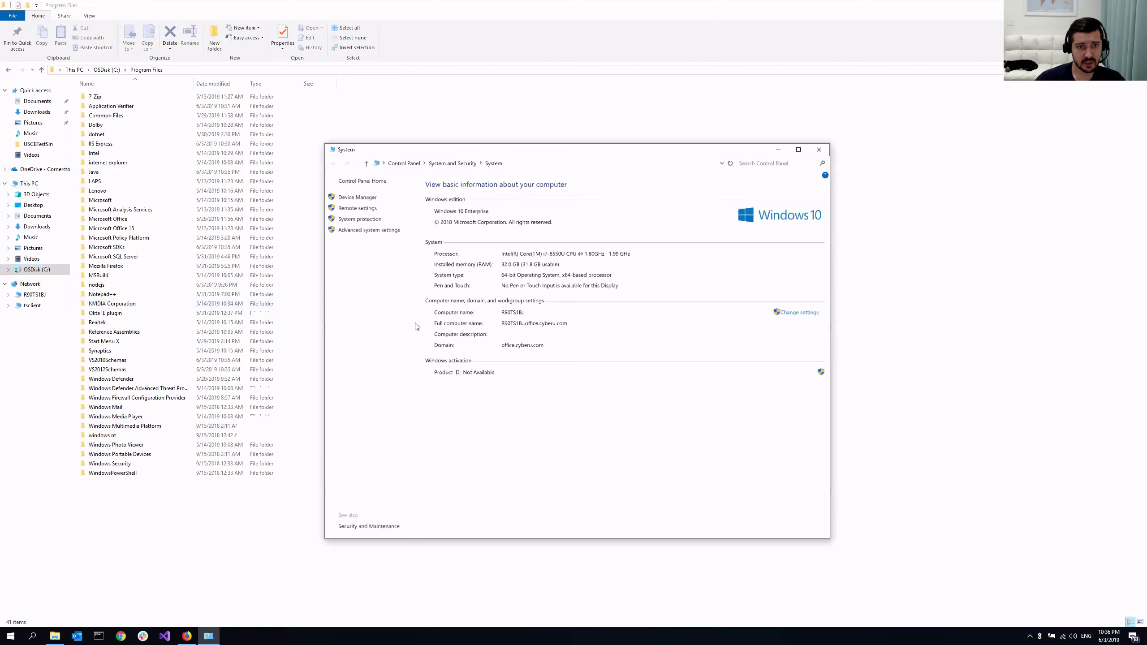
click(362, 232)
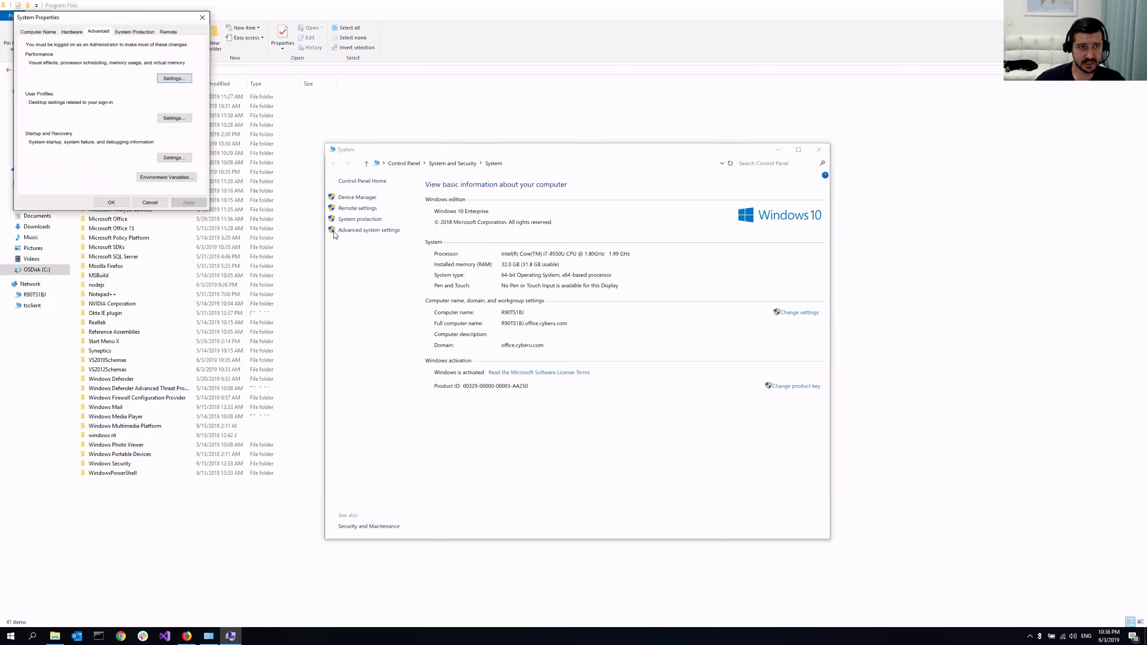
click(166, 177)
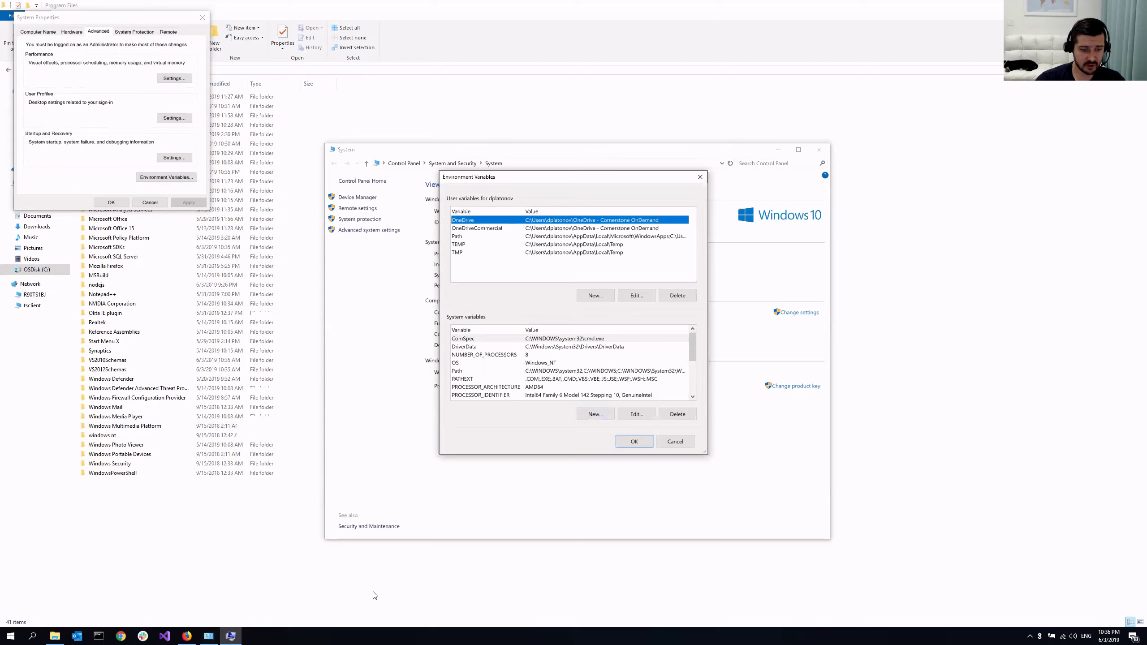
Run echo %JAVA_HOME% in a new Command Prompt to confirm it's unset, then close it
key(super)
text(cmd)
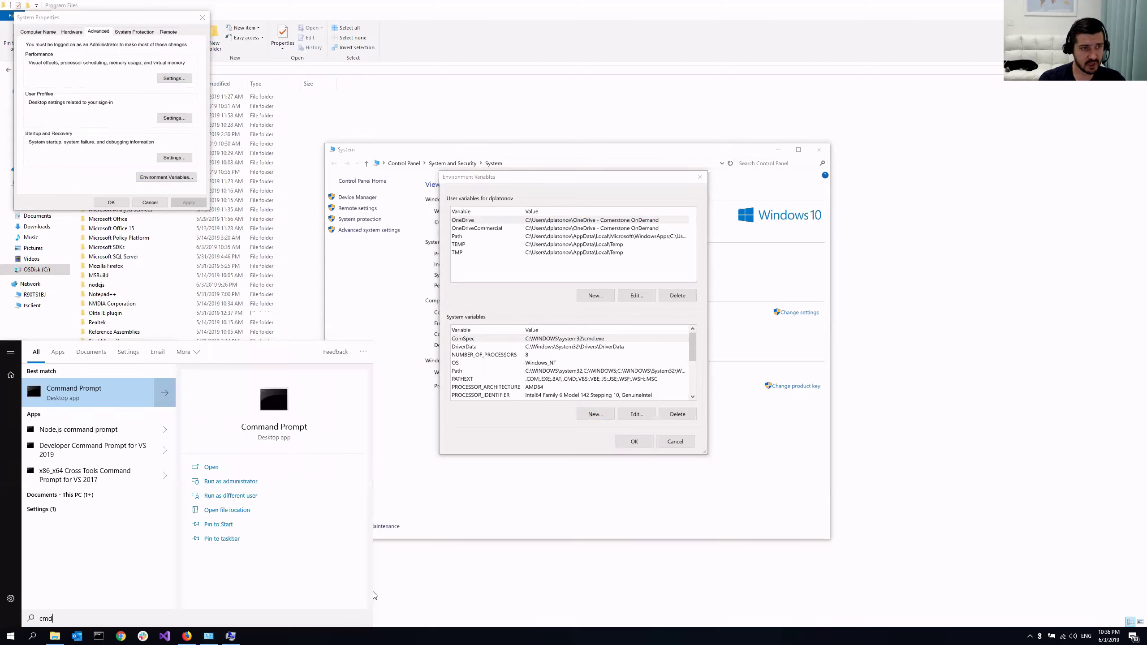
key(Return)
text(echo)
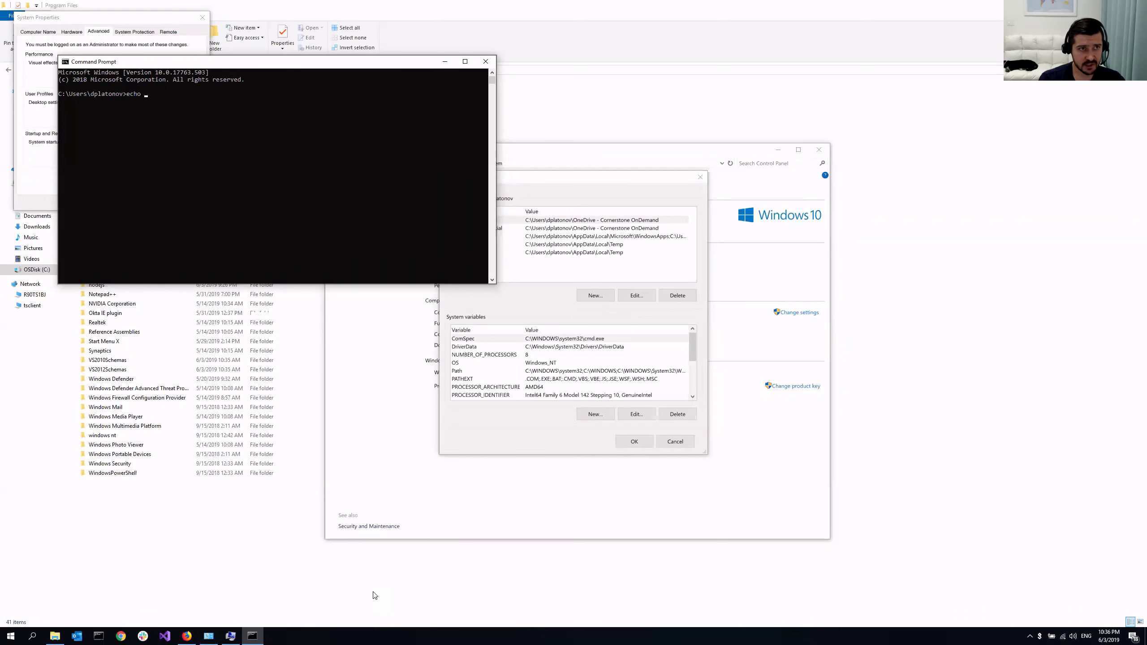
text( %)
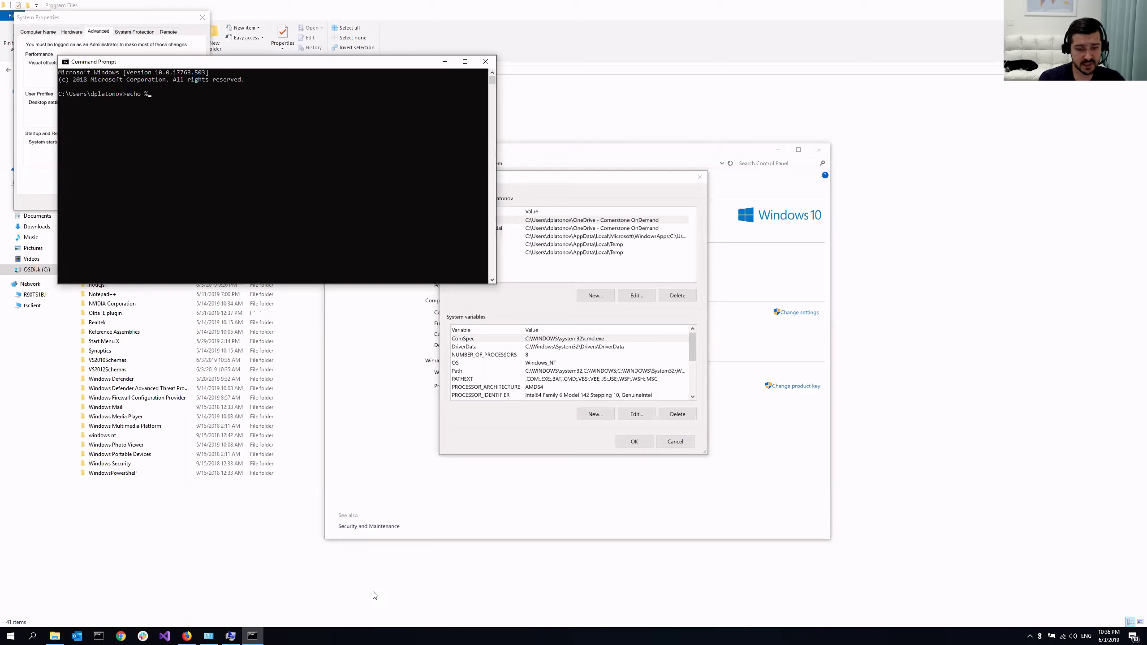
text(JAVA_HOME)
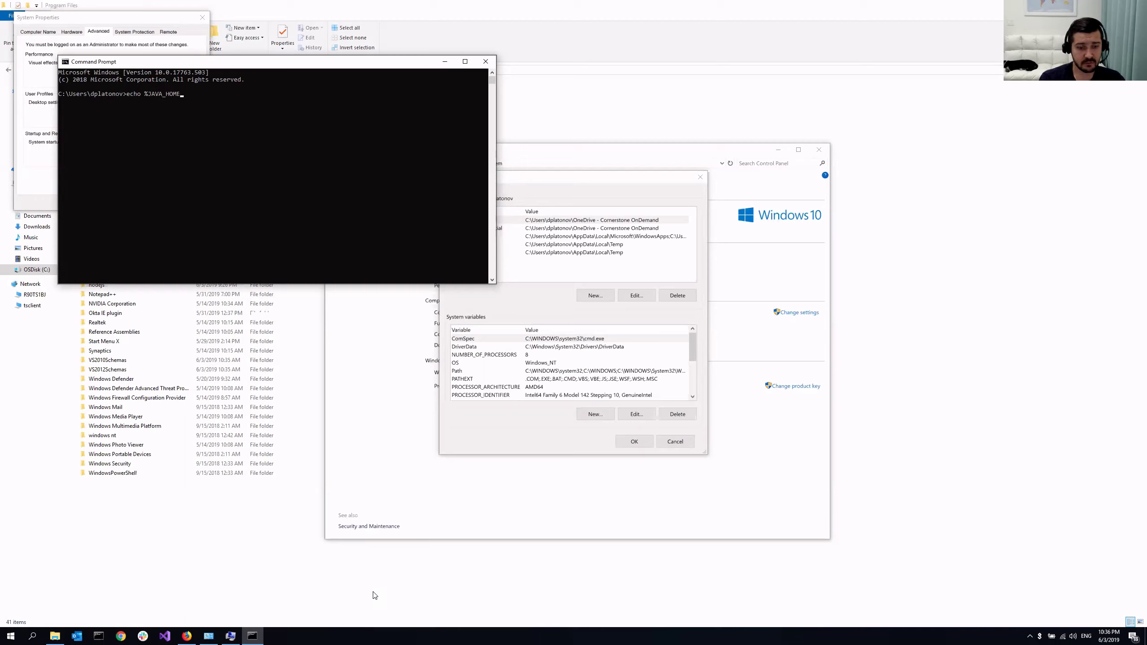
text(%)
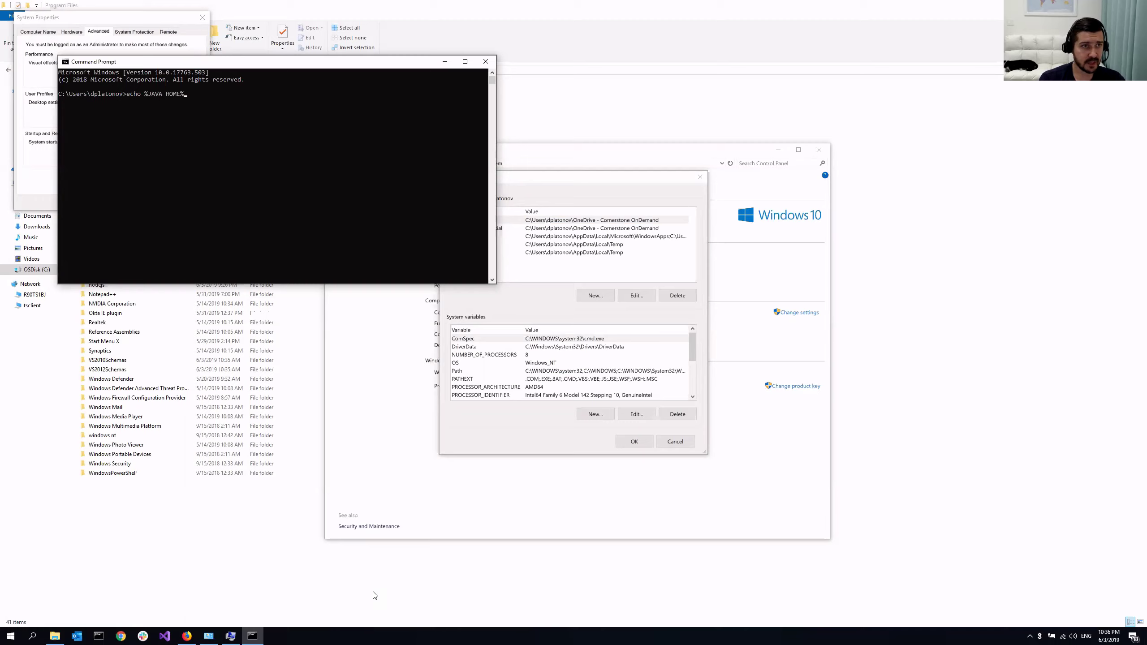
key(Return)
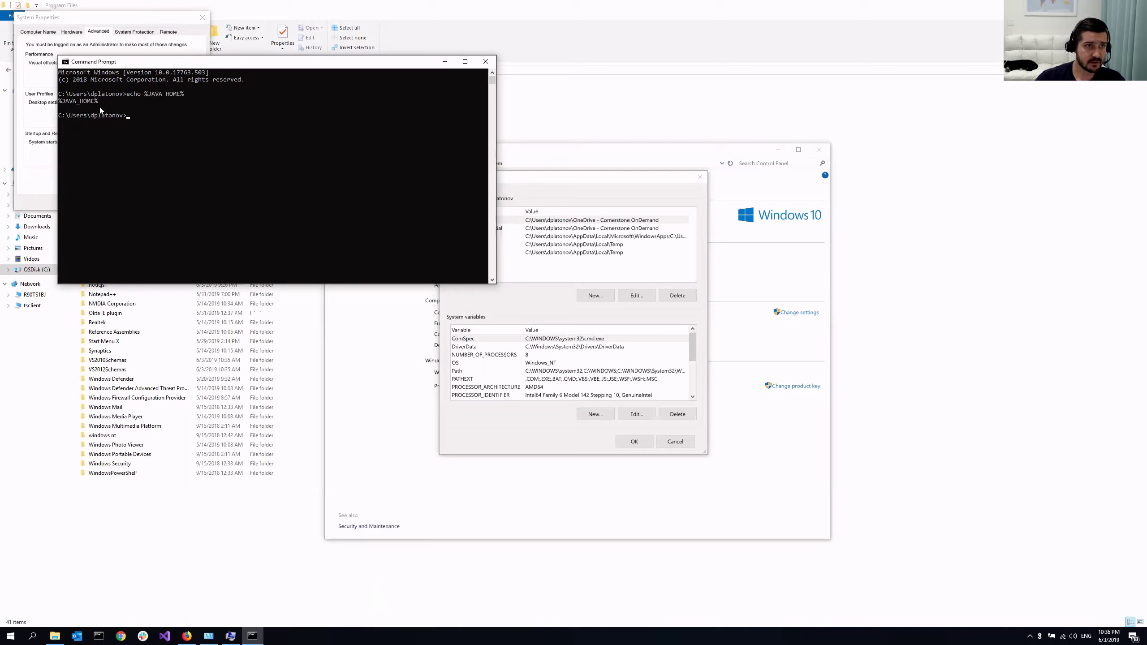
drag(100, 102, 61, 103)
click(230, 116)
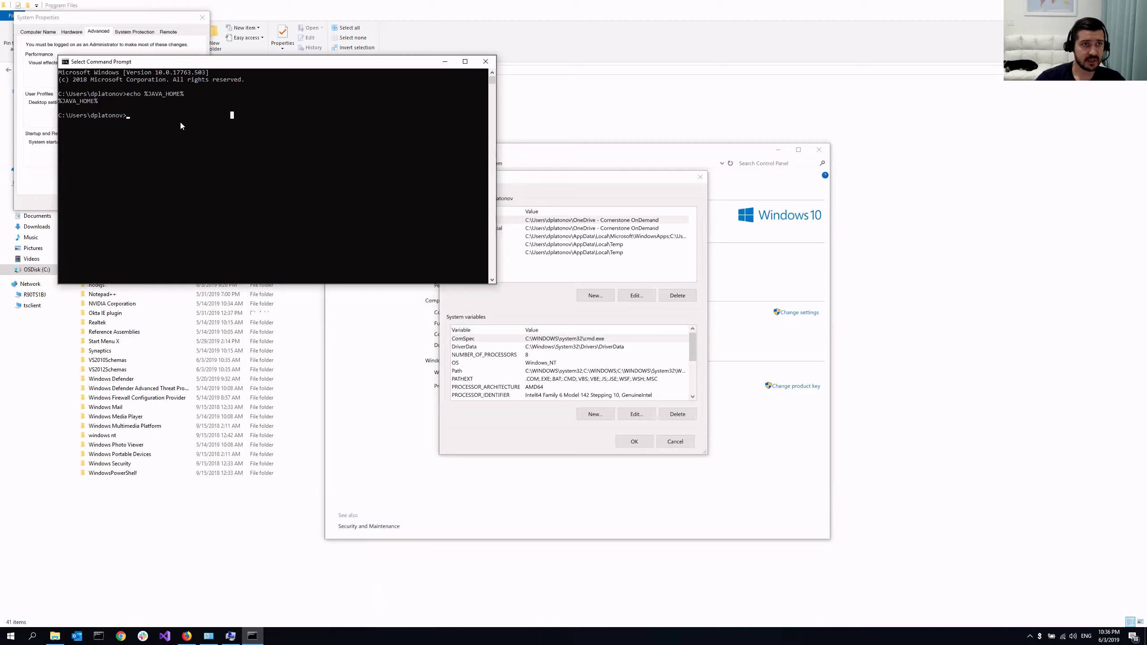
click(485, 62)
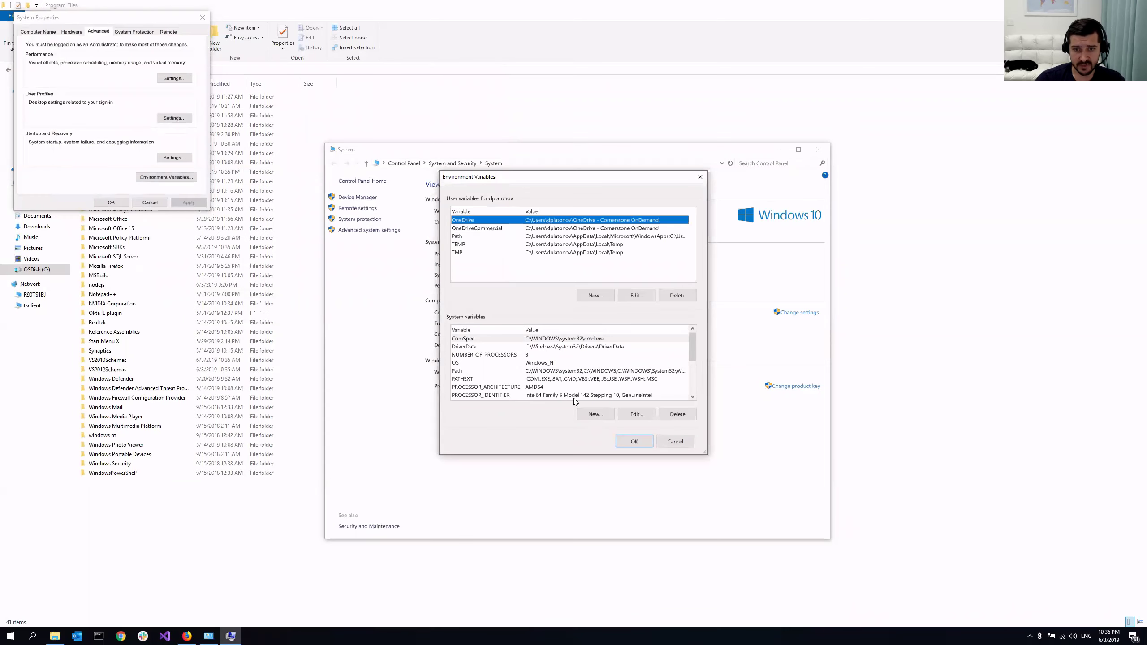
Add system variable JAVA_HOME = C:\Program Files\Java\jdk-12.0.1, copying the path from Explorer, and OK
click(594, 415)
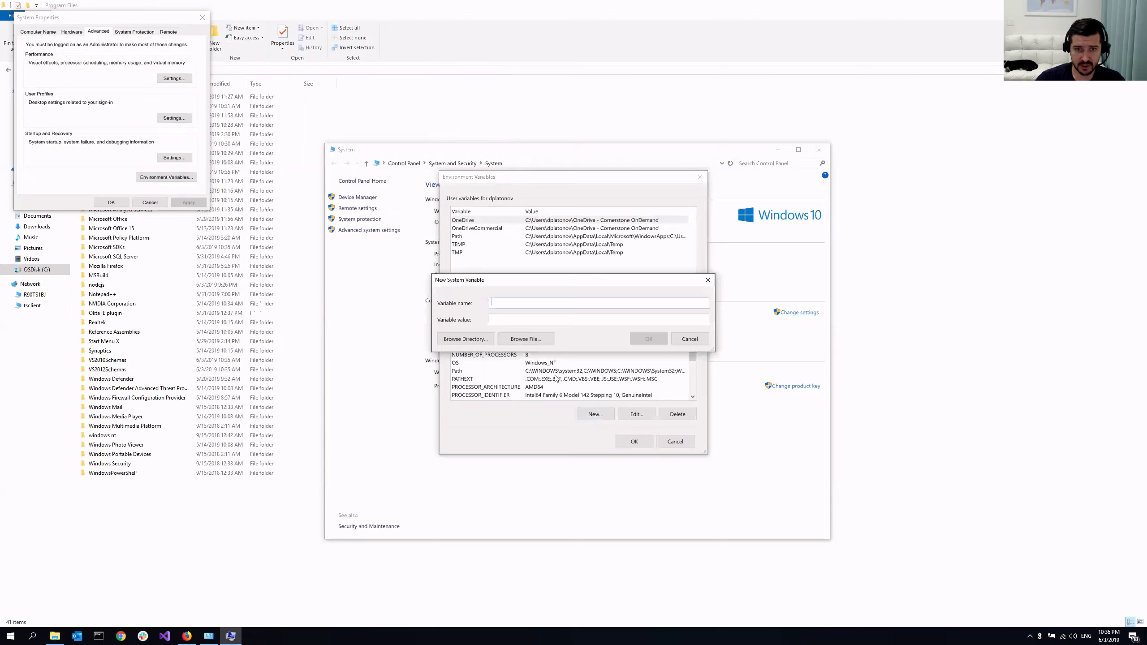
text(JAVA)
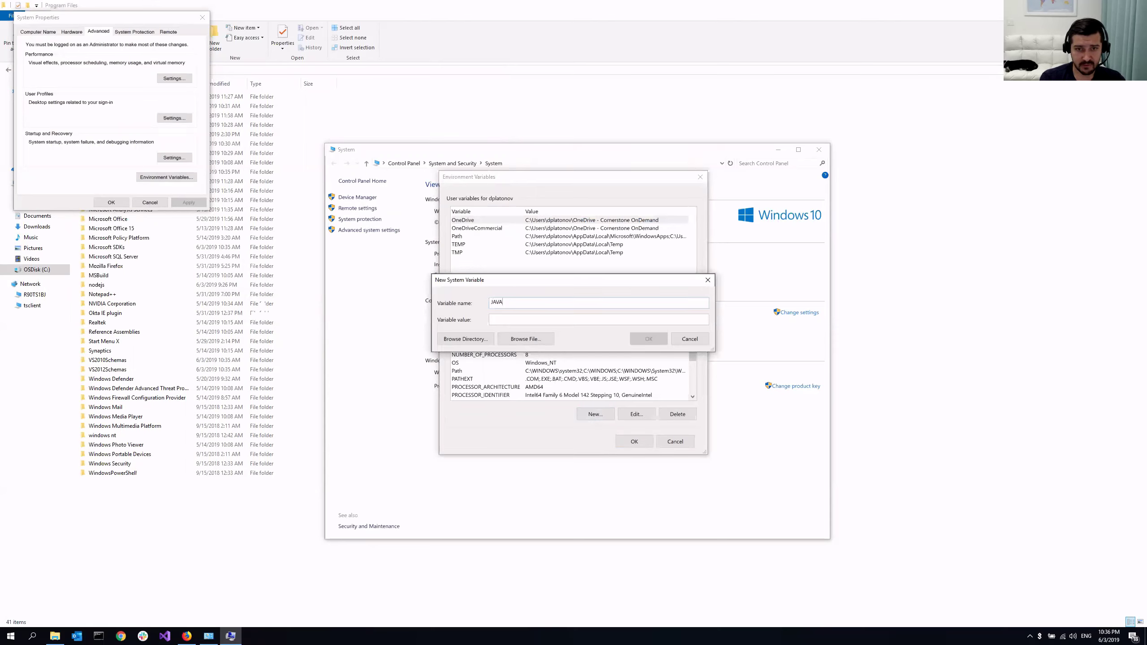
text(_HOME)
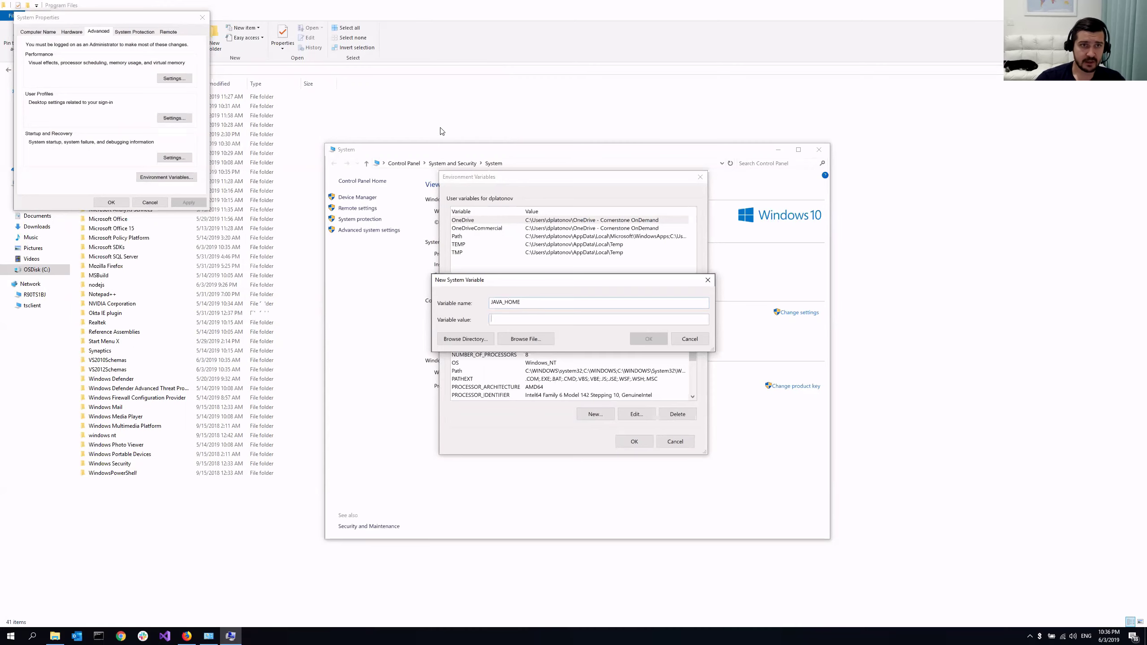
click(433, 138)
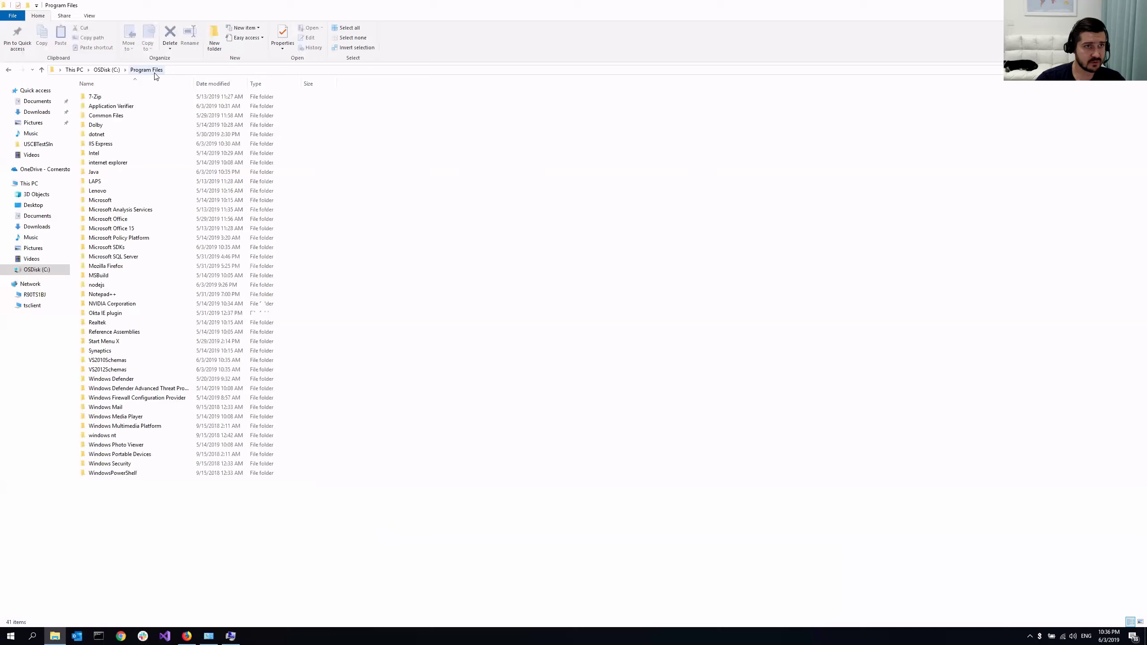
double_click(123, 172)
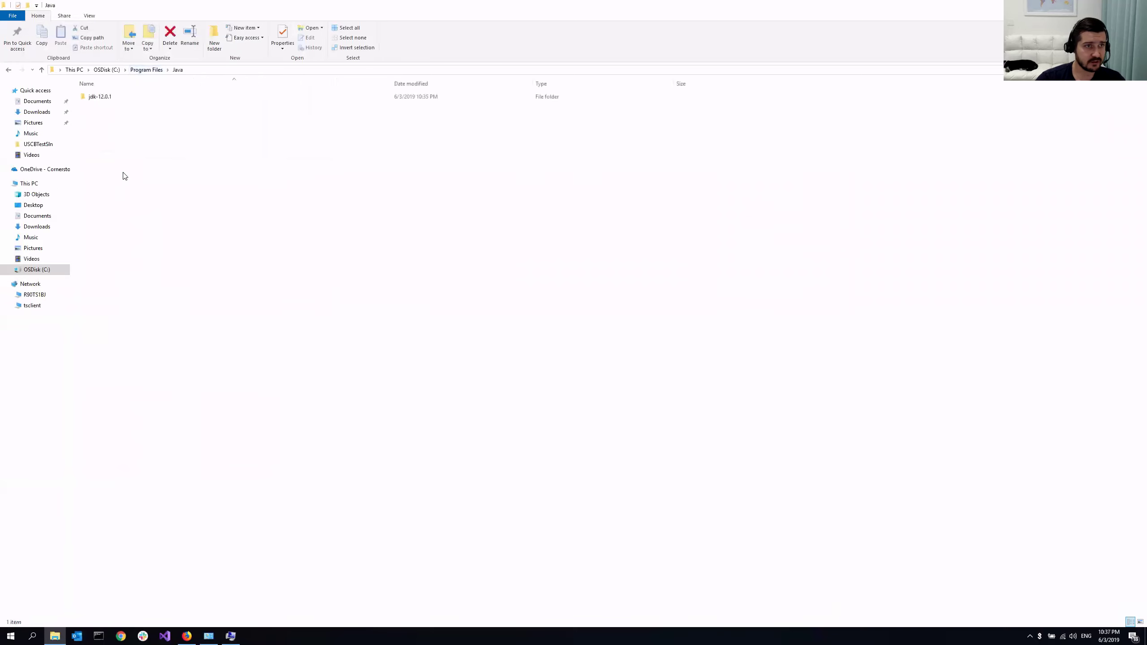
double_click(109, 97)
click(248, 70)
key(ctrl+c)
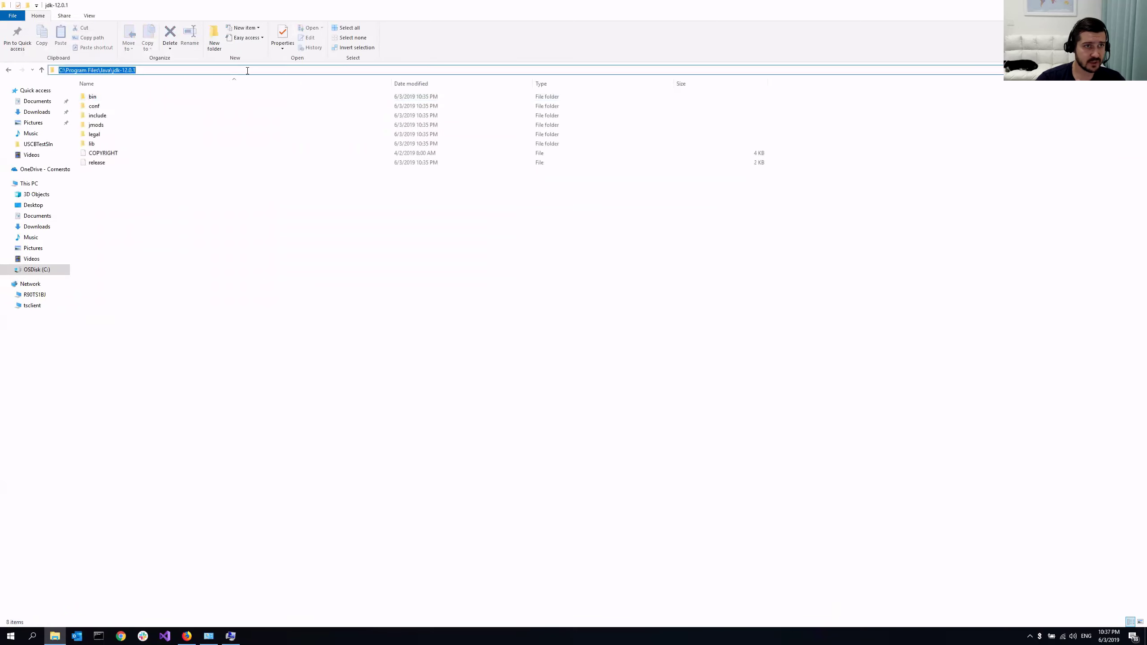
key(alt+Tab)
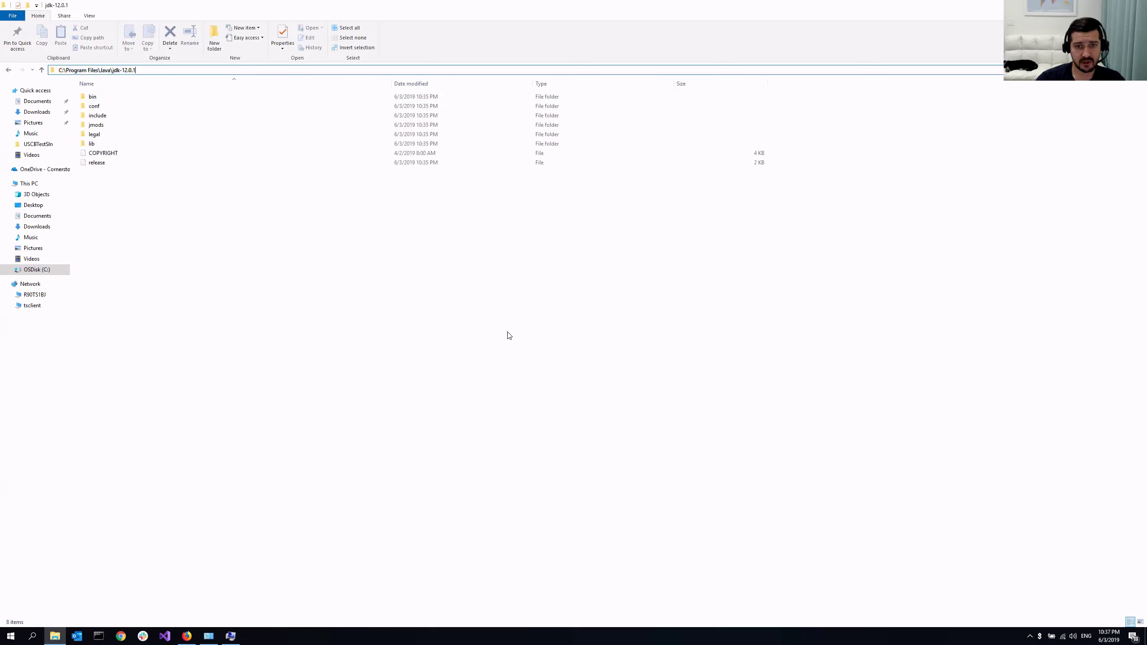
key(ctrl+v)
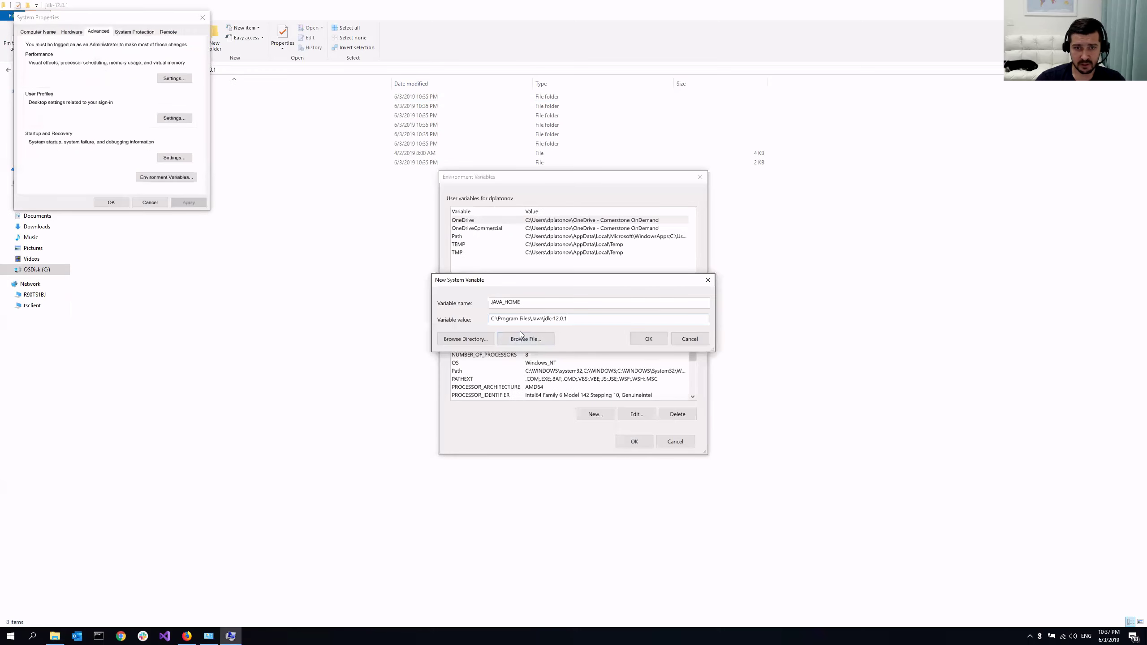
click(638, 343)
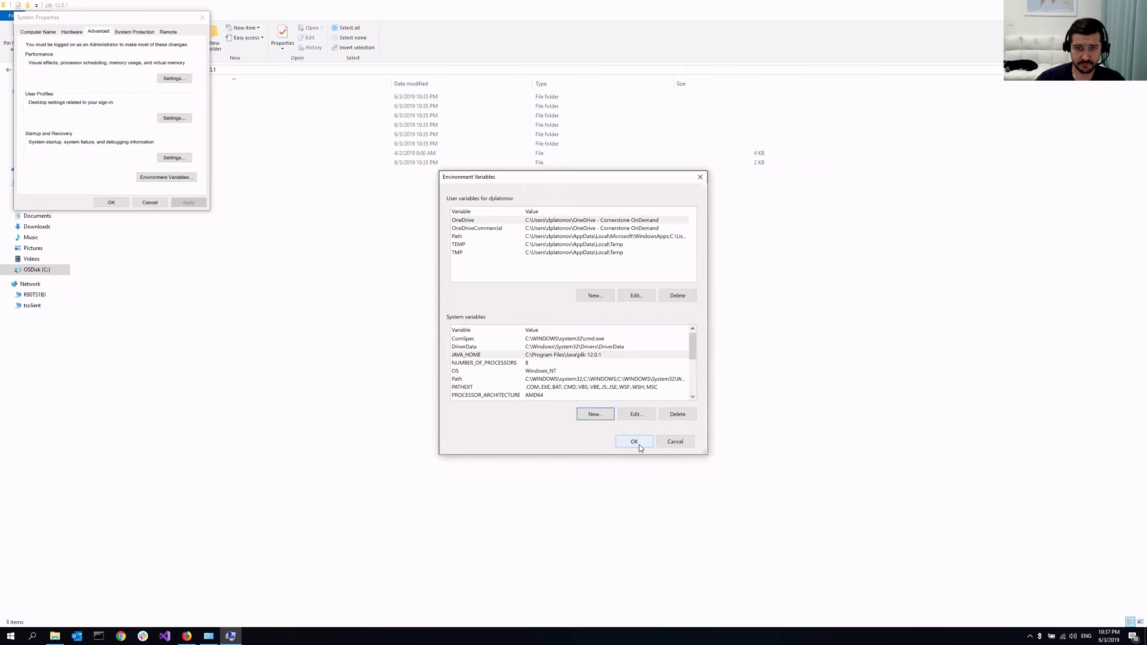
click(634, 441)
click(111, 202)
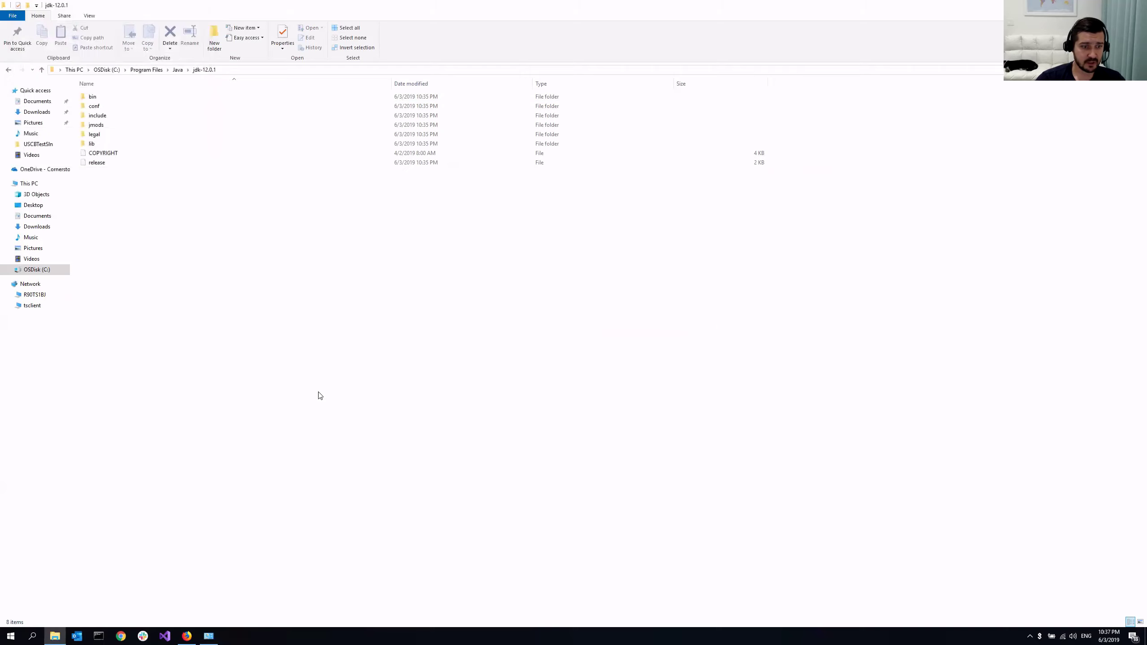
key(super)
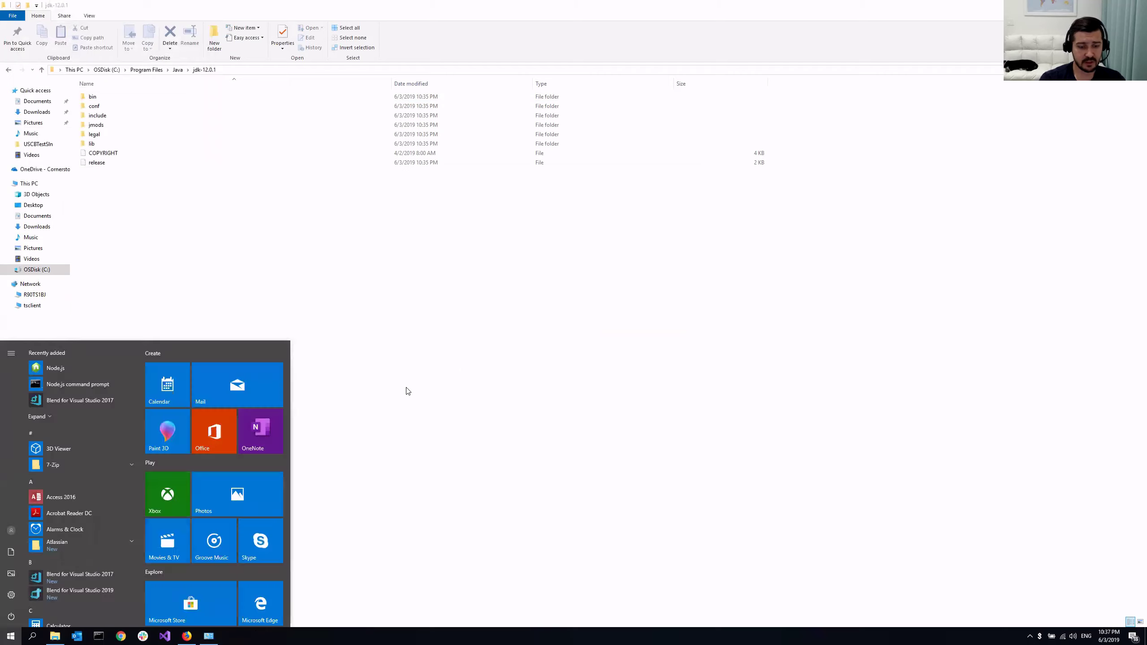
text(cmd)
key(Return)
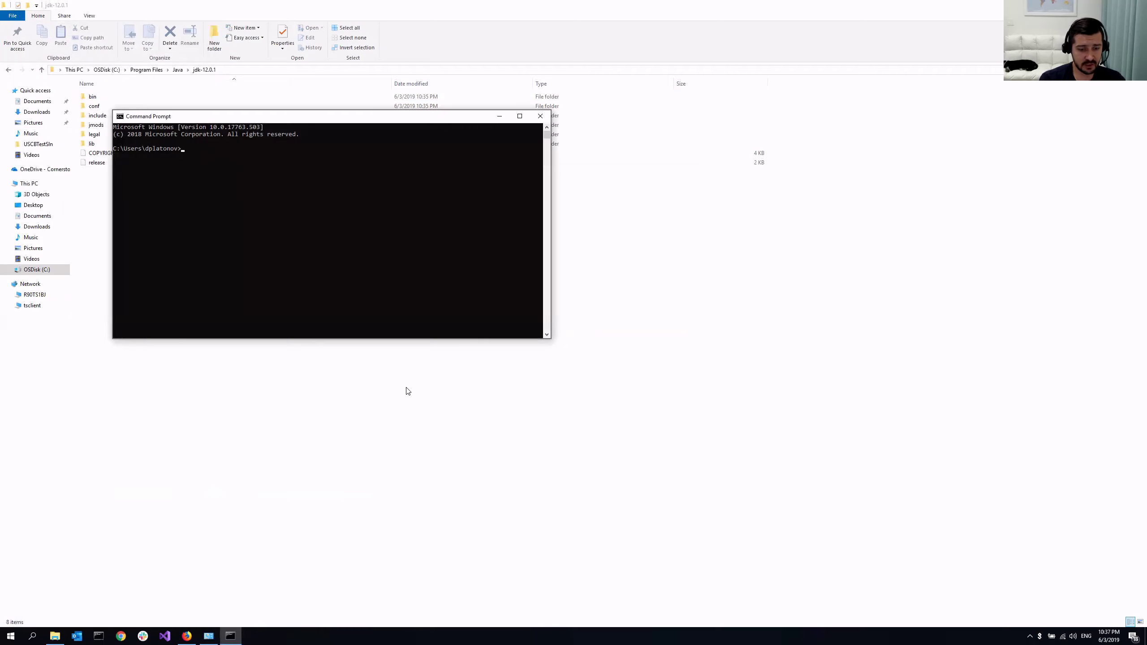
text(ec)
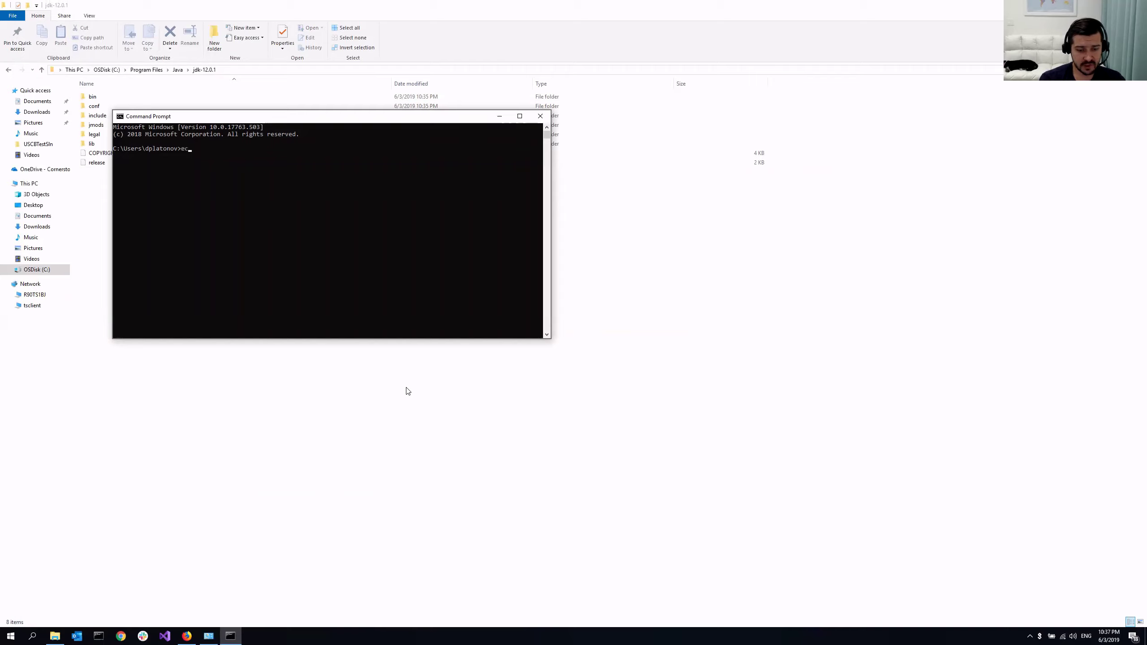
text(ho )
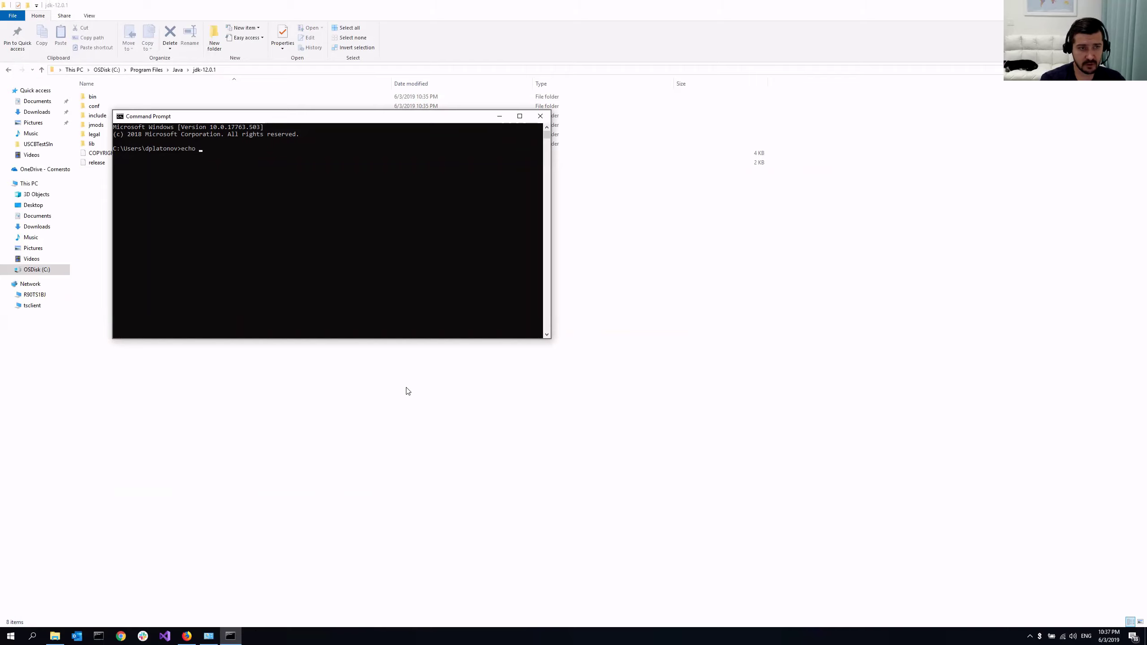
text(%JAVA)
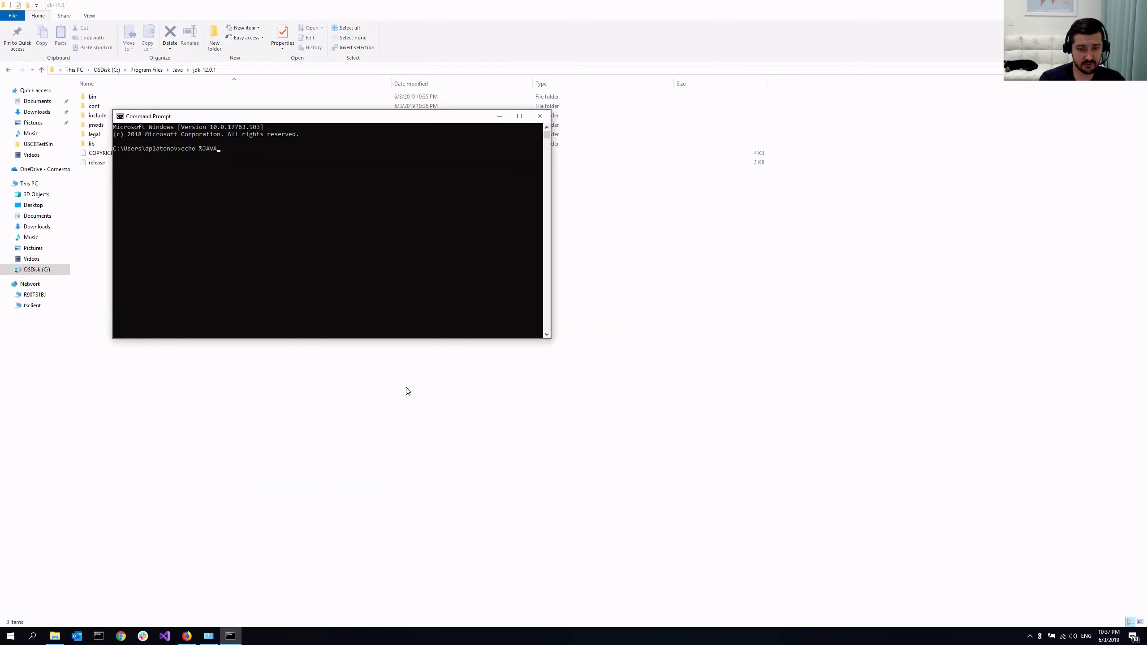
text(_HOME)
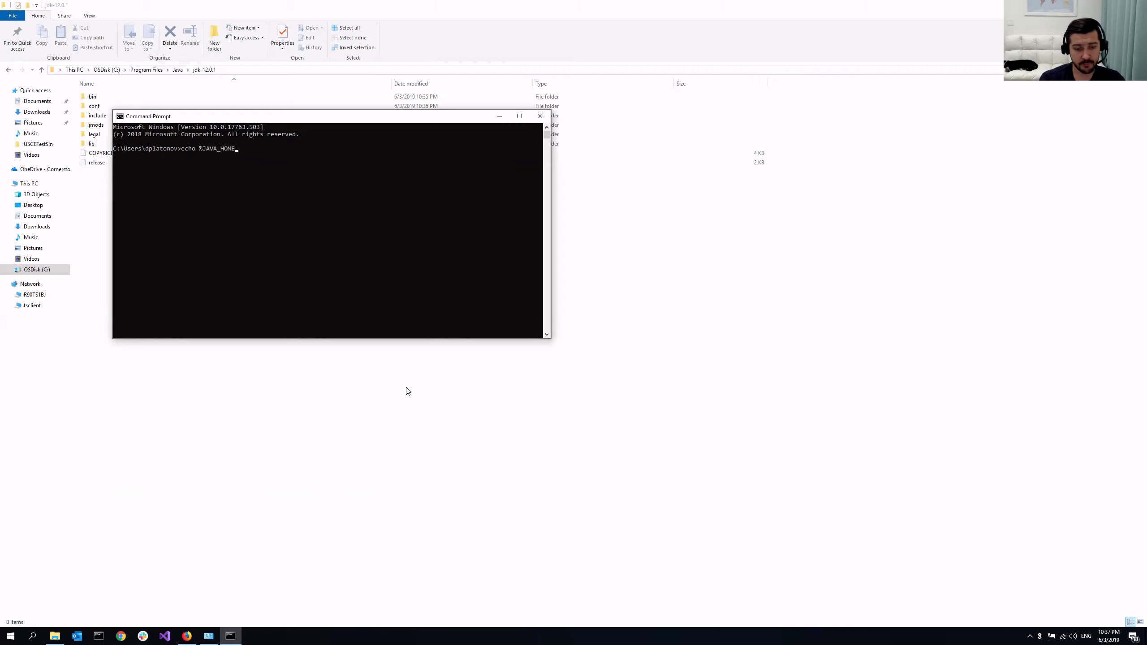
text(%)
key(Return)
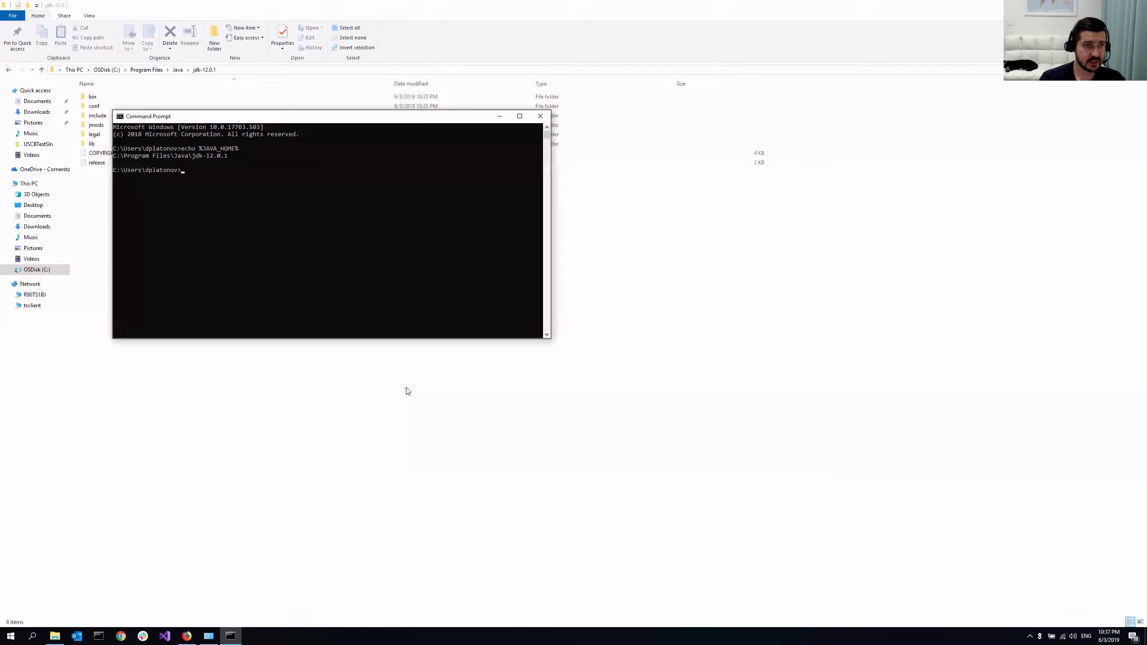
drag(118, 155, 238, 150)
click(234, 154)
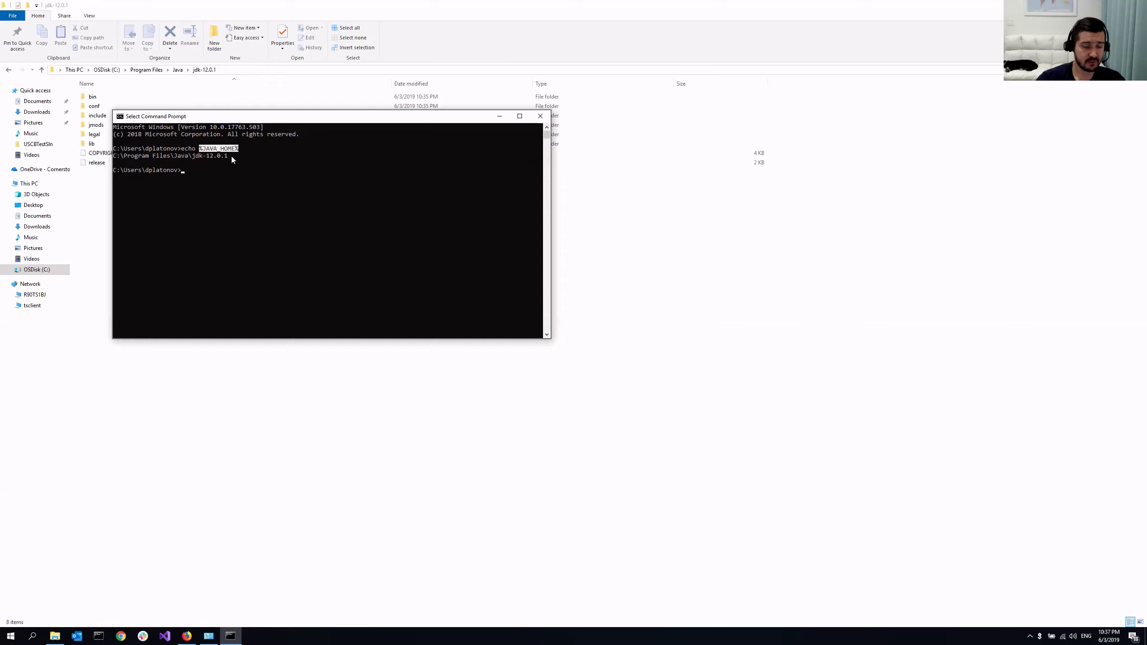
drag(230, 156, 114, 159)
key(ctrl+c)
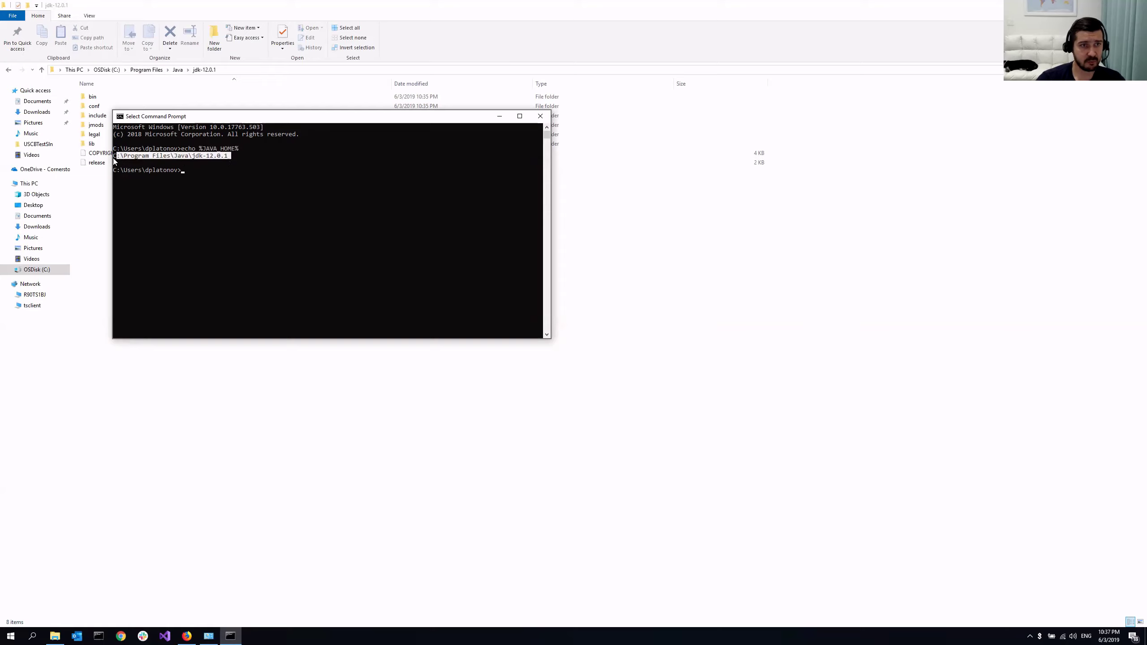
click(227, 157)
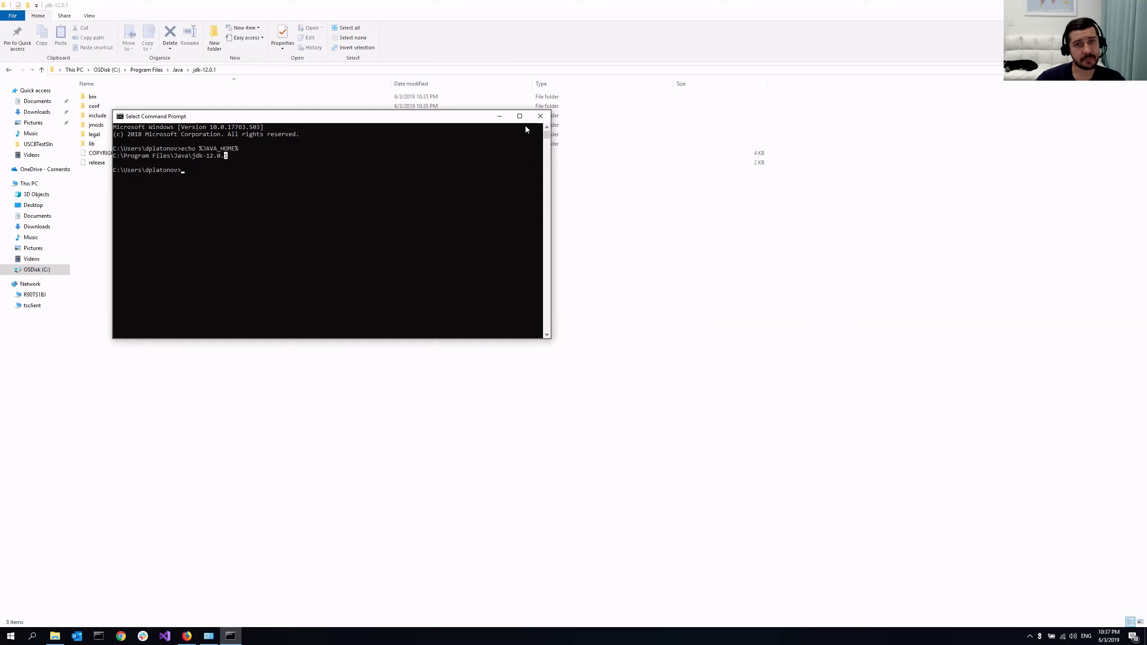
click(540, 117)
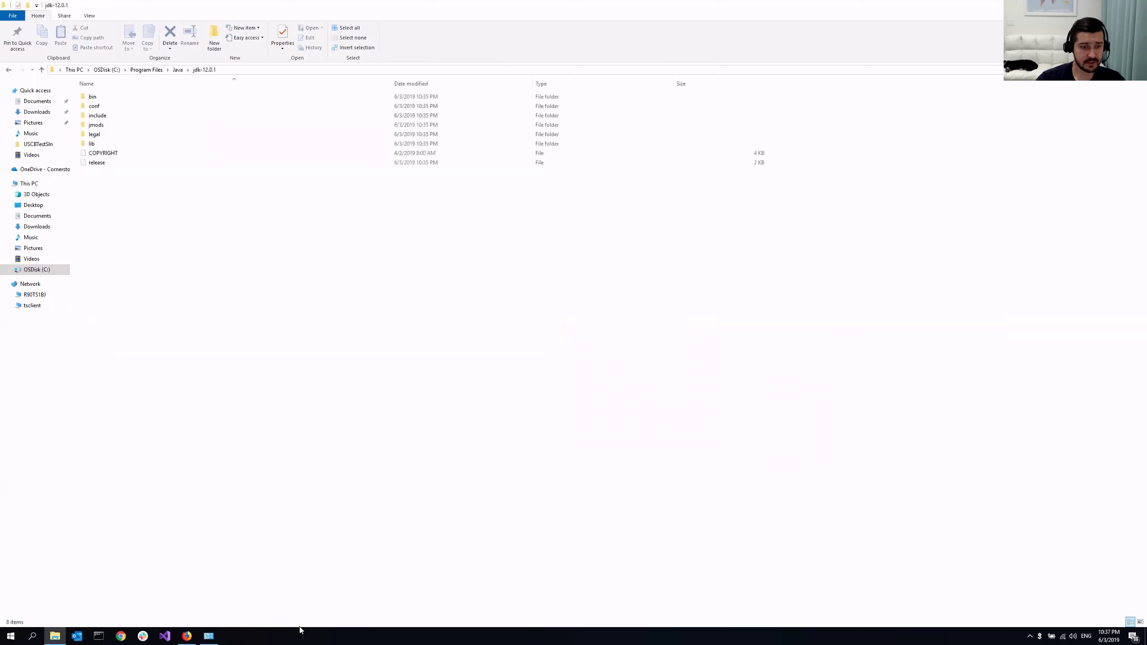
Reopen Environment Variables and start editing the system Path variable
click(209, 635)
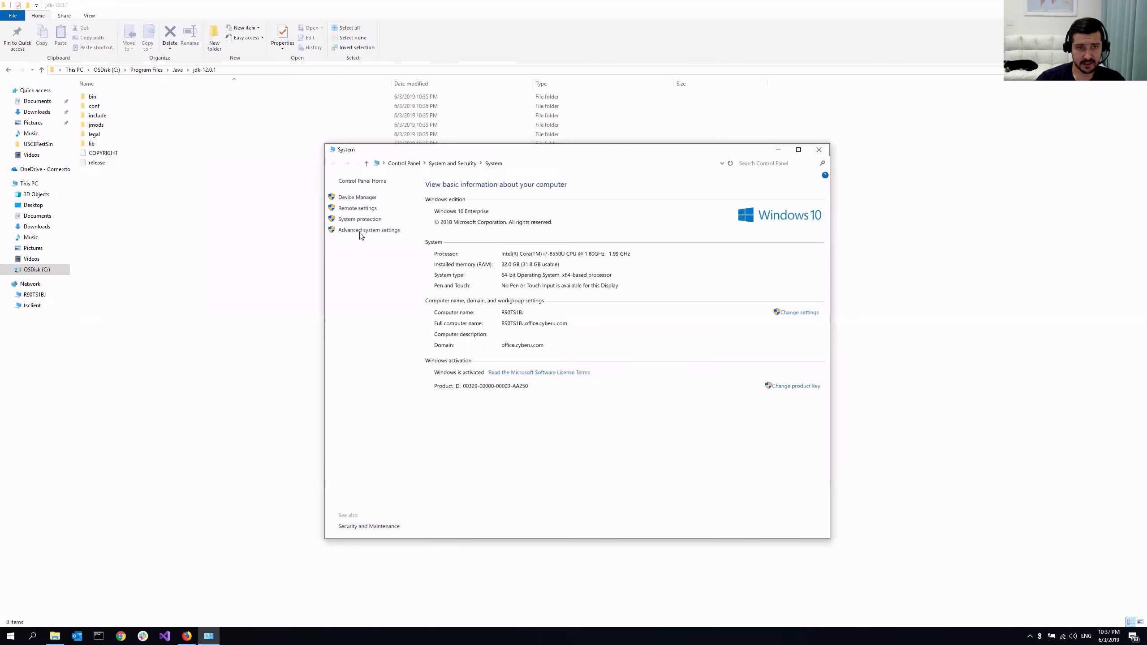
click(360, 231)
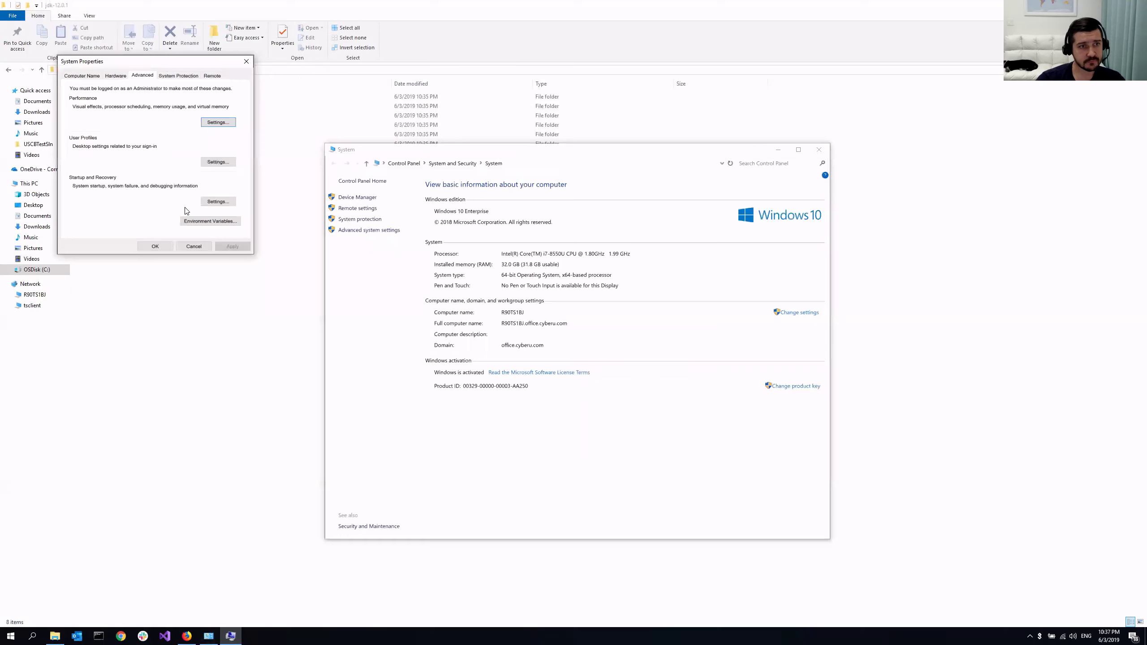
click(195, 223)
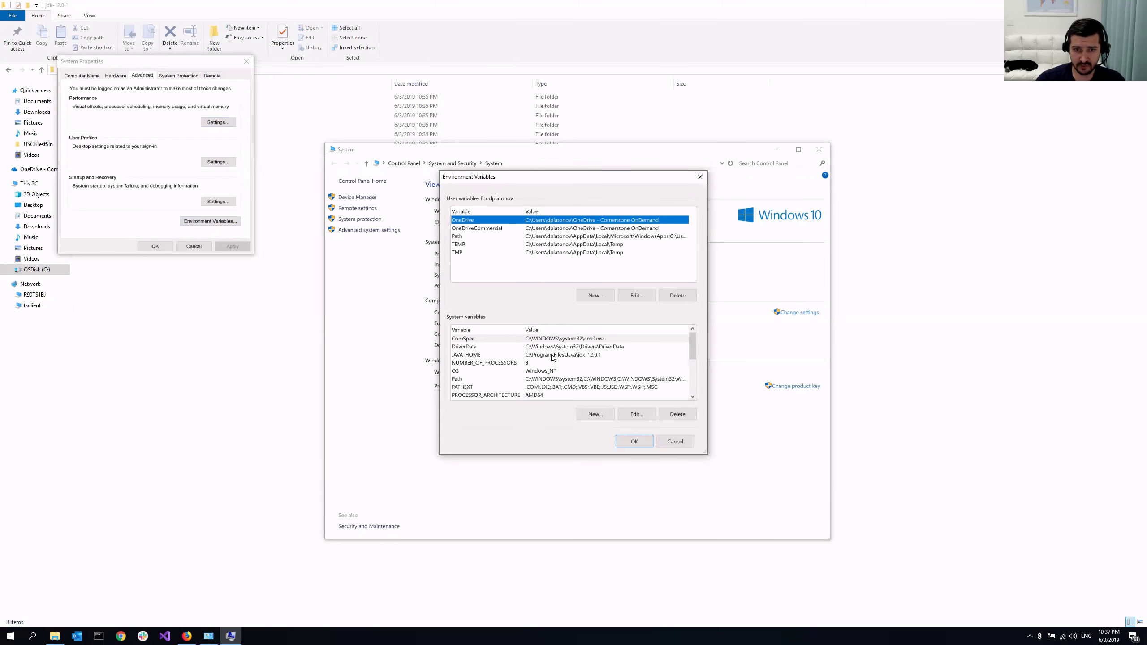
click(556, 382)
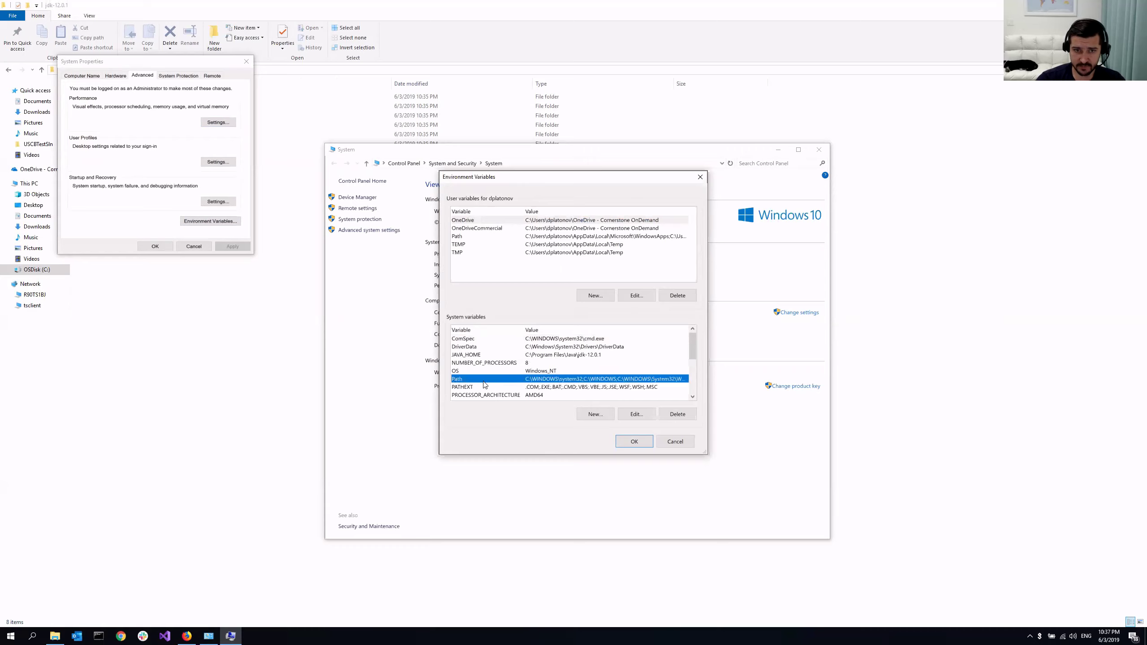
click(634, 417)
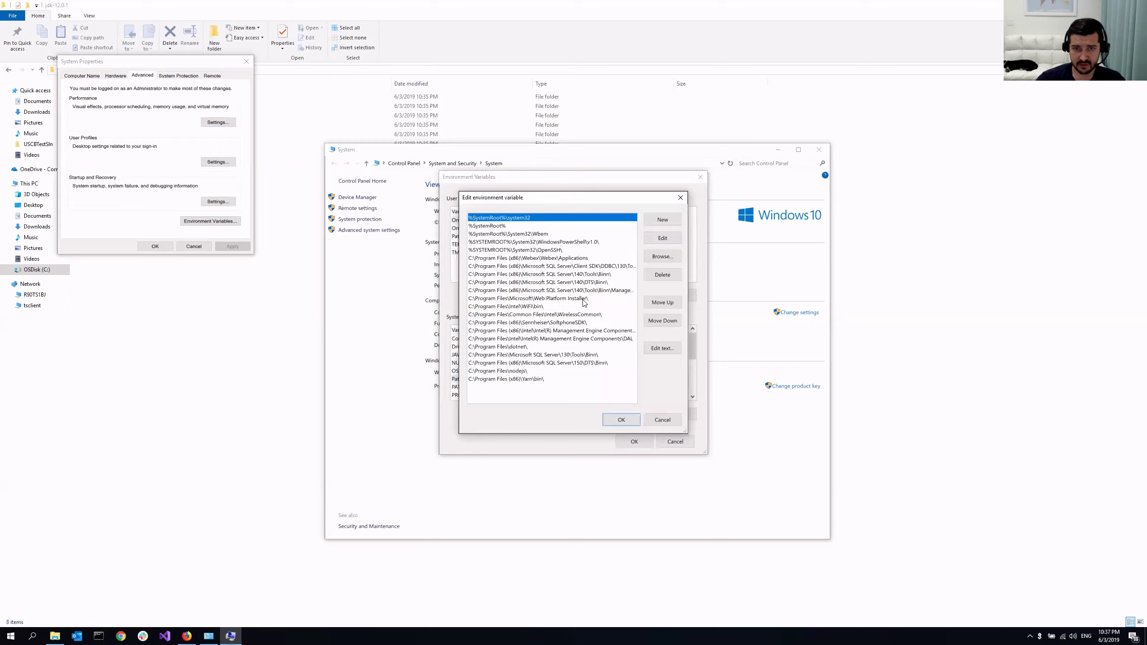
Append the Path entry C:\Program Files\Java\jdk-12.0.1\bin
click(664, 220)
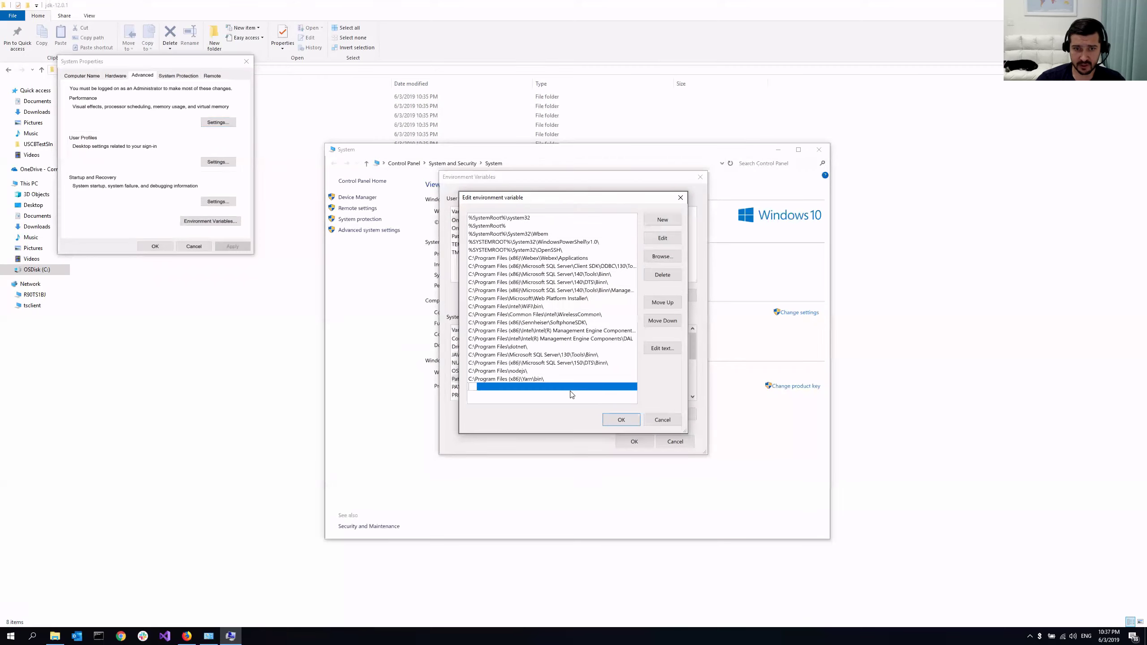
key(ctrl+v)
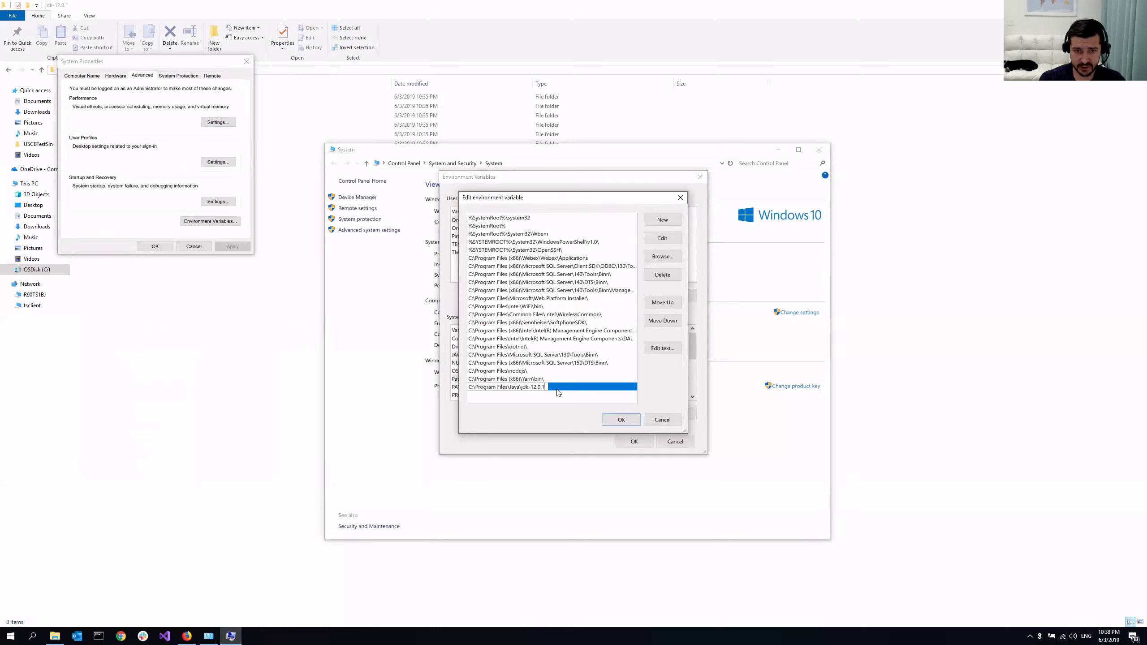
text(\)
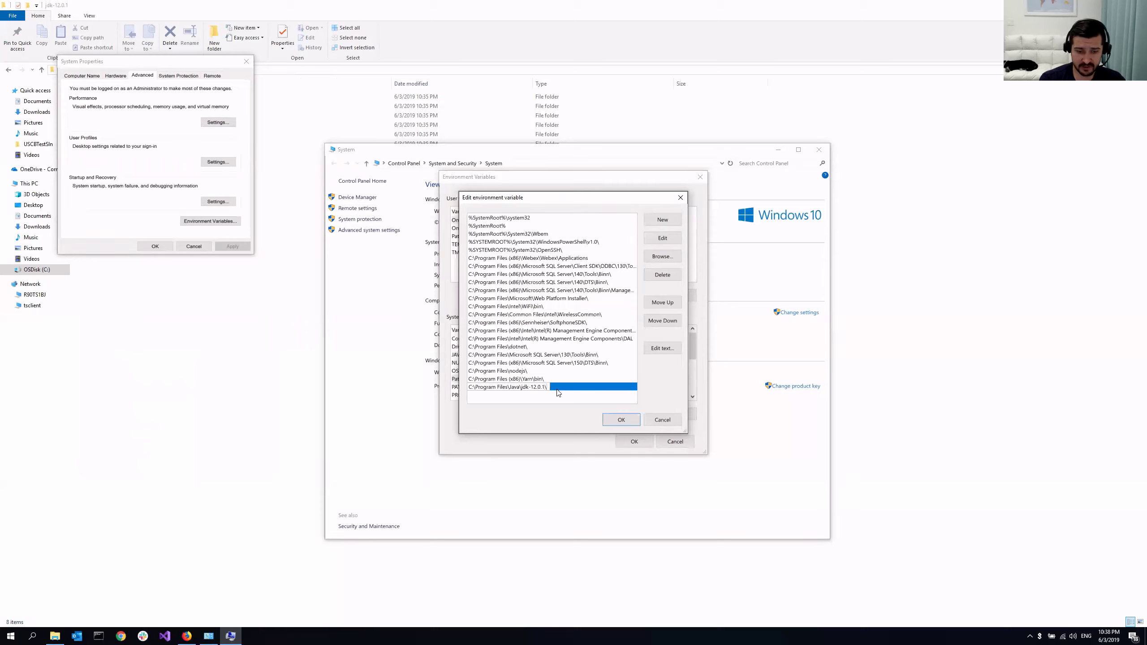
text(bin)
key(Return)
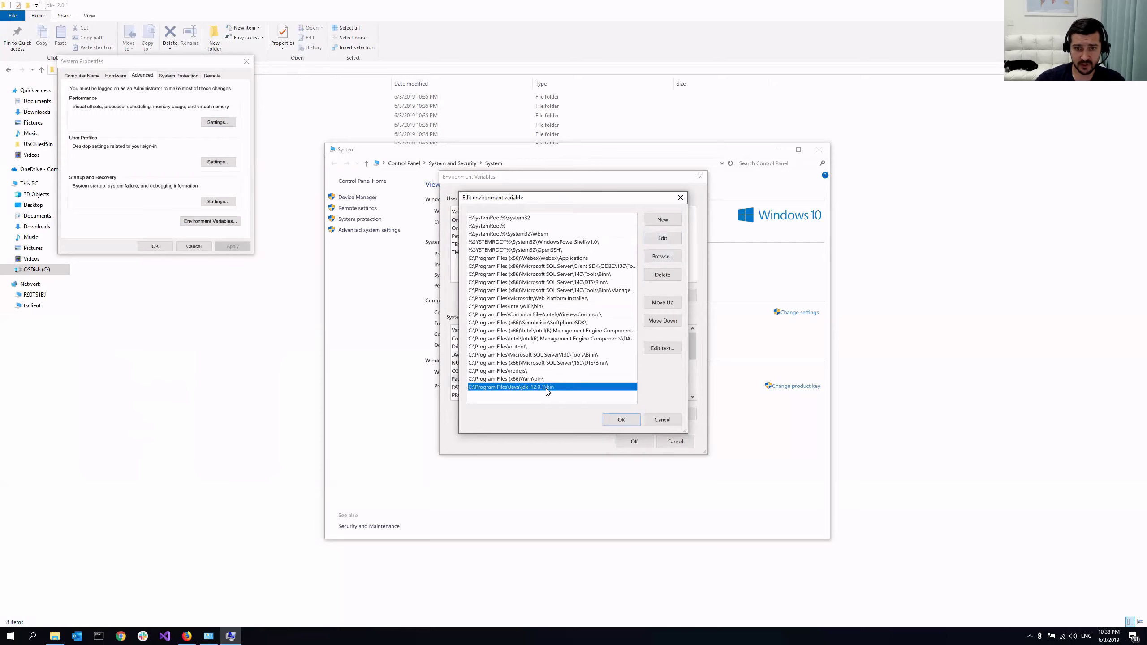
Edit the new Path entry, replacing the C:\Program Files\Java\j prefix so it reads %JAVA_HOME%\bin
click(562, 402)
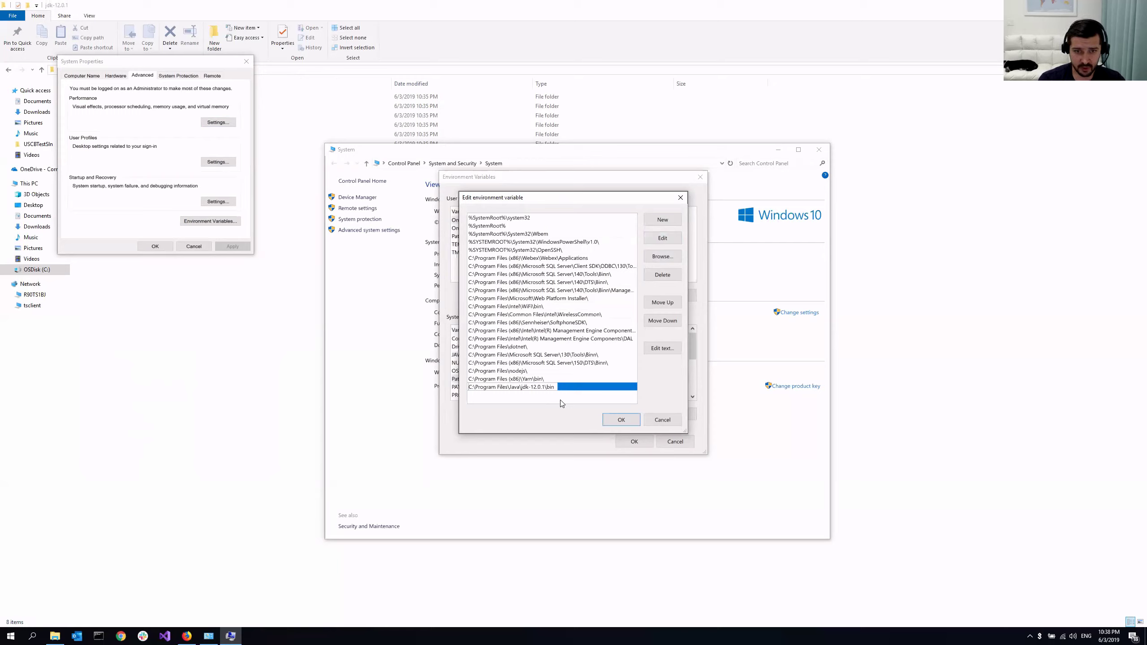
key(Home)
key(Delete)
key(Delete)
key(Delete)
key(Delete)
key(Delete)
key(Delete)
key(Delete)
key(Delete)
key(Delete)
key(Delete)
key(Delete)
key(Delete)
key(Delete)
key(Delete)
key(Delete)
key(Delete)
key(Delete)
key(Delete)
key(Delete)
key(Delete)
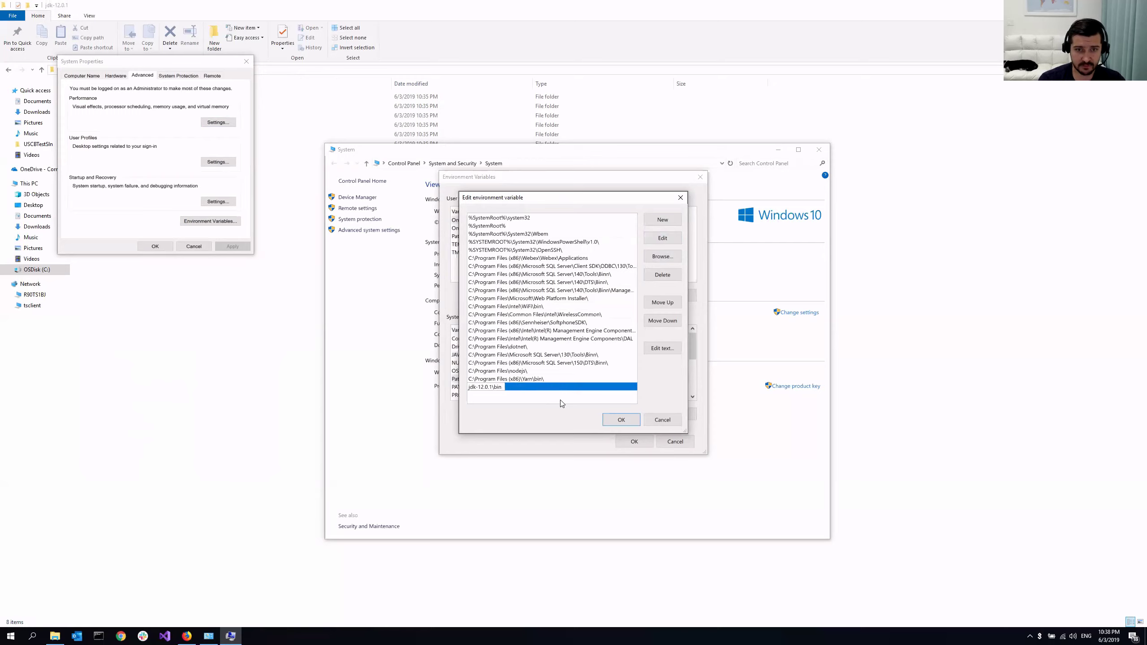
key(Delete)
click(514, 236)
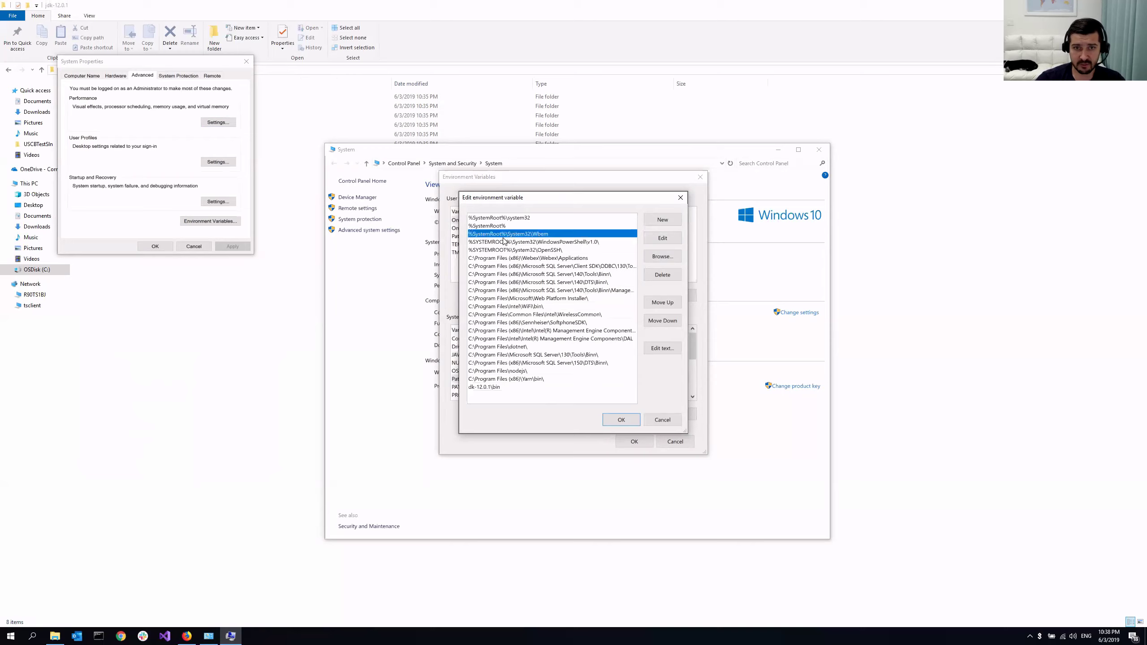
click(492, 387)
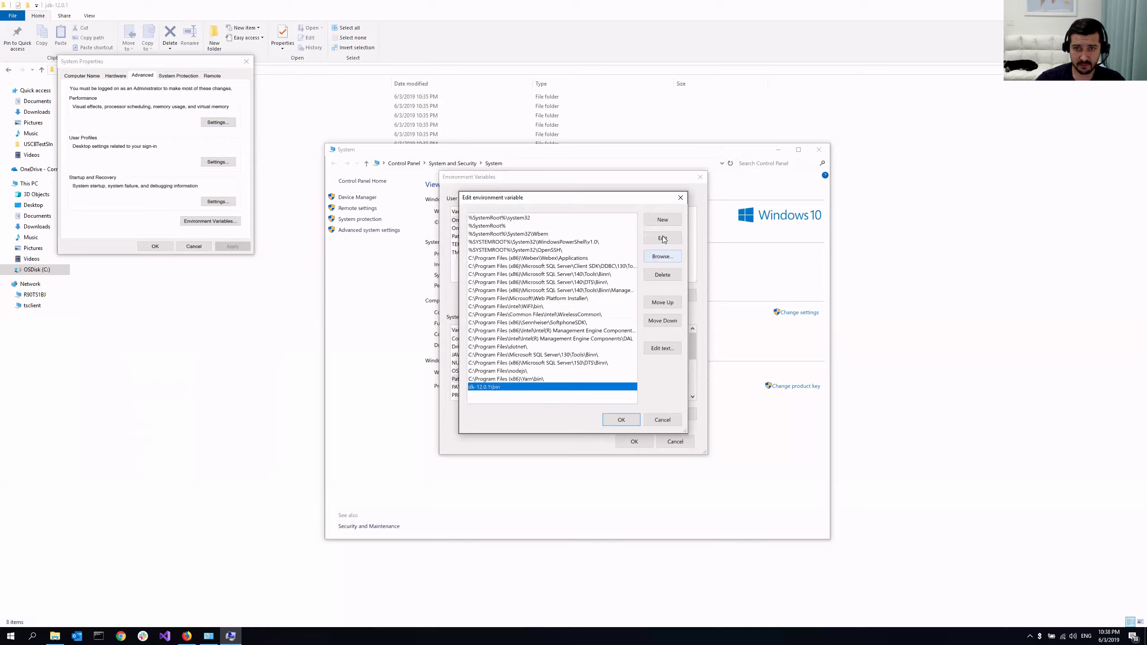
double_click(494, 387)
click(492, 387)
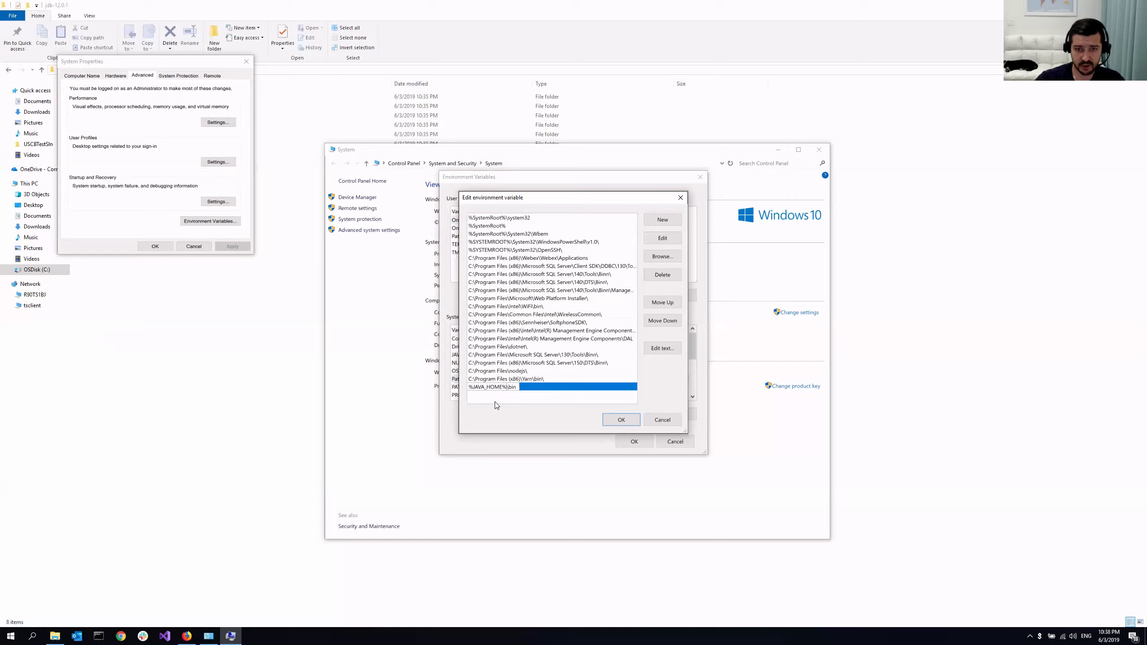
Save the Path and environment variable changes with OK and close the System windows
click(626, 420)
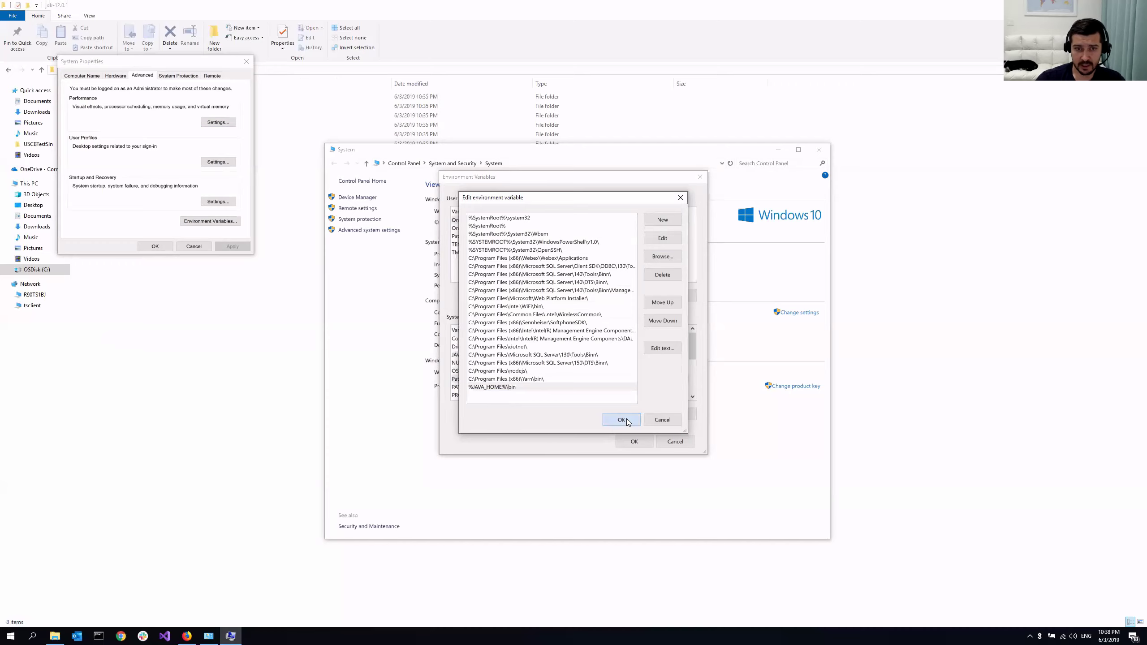
click(634, 441)
click(156, 247)
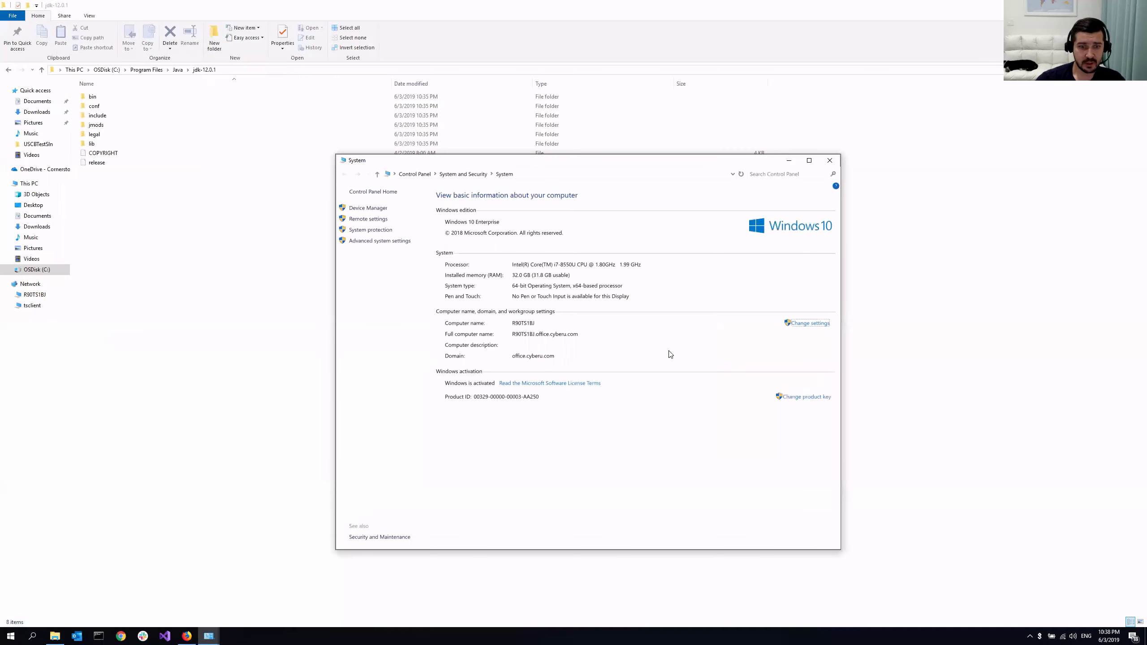
key(alt+F4)
Launch Command Prompt via cmd search and run java -version, confirming version 12.0.1
key(super)
text(cmd)
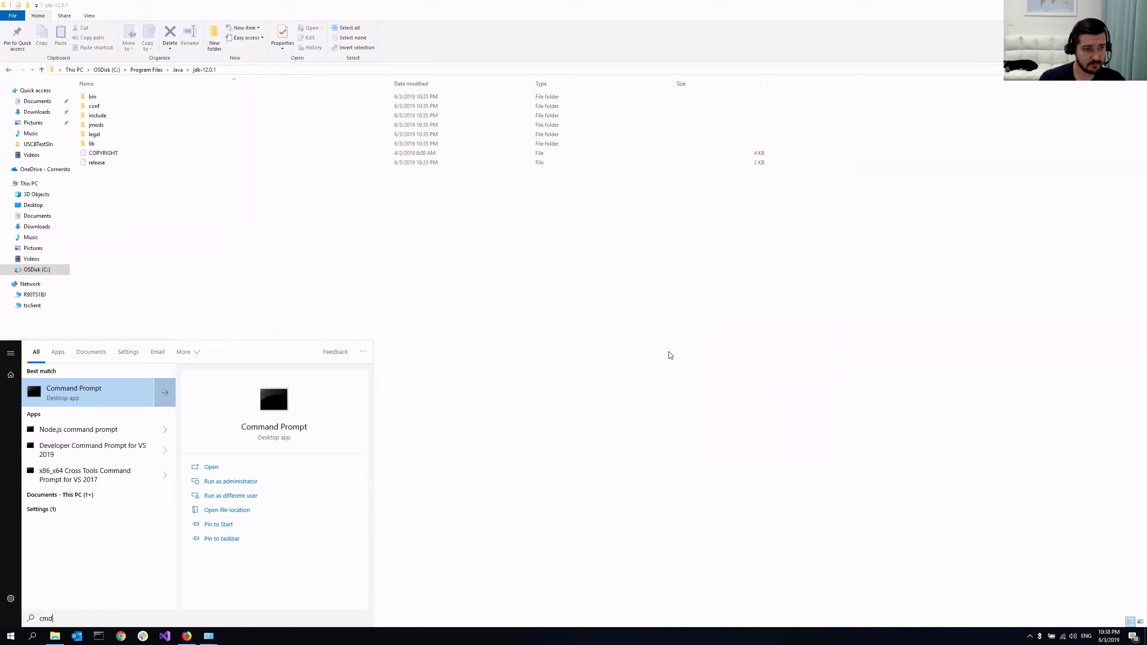
key(Return)
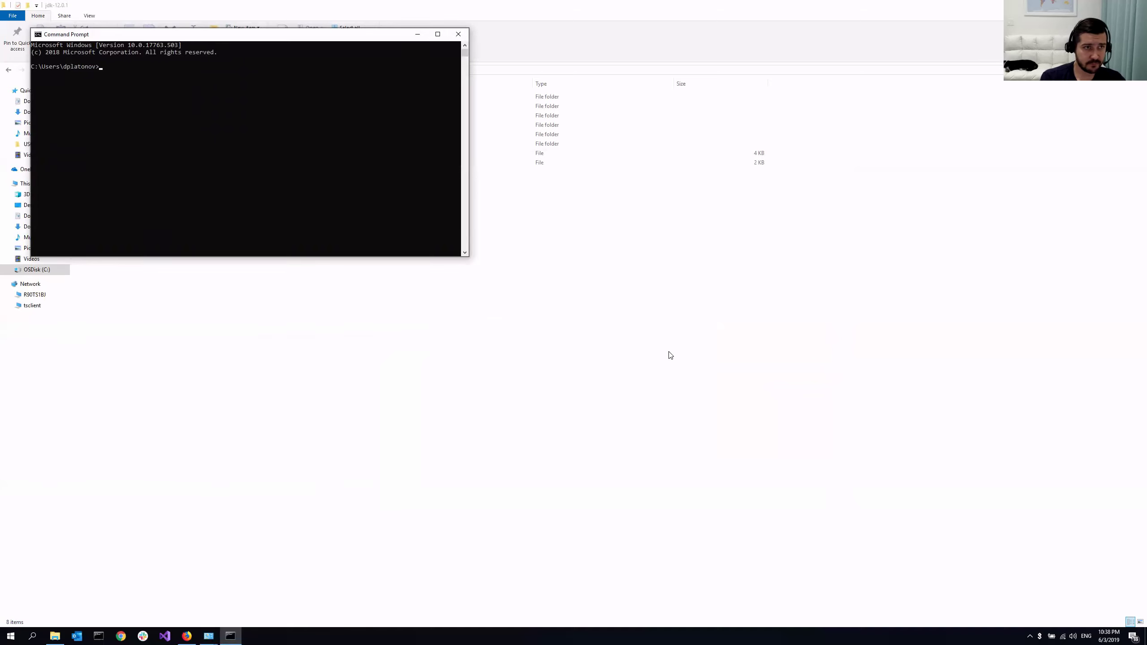
text(java)
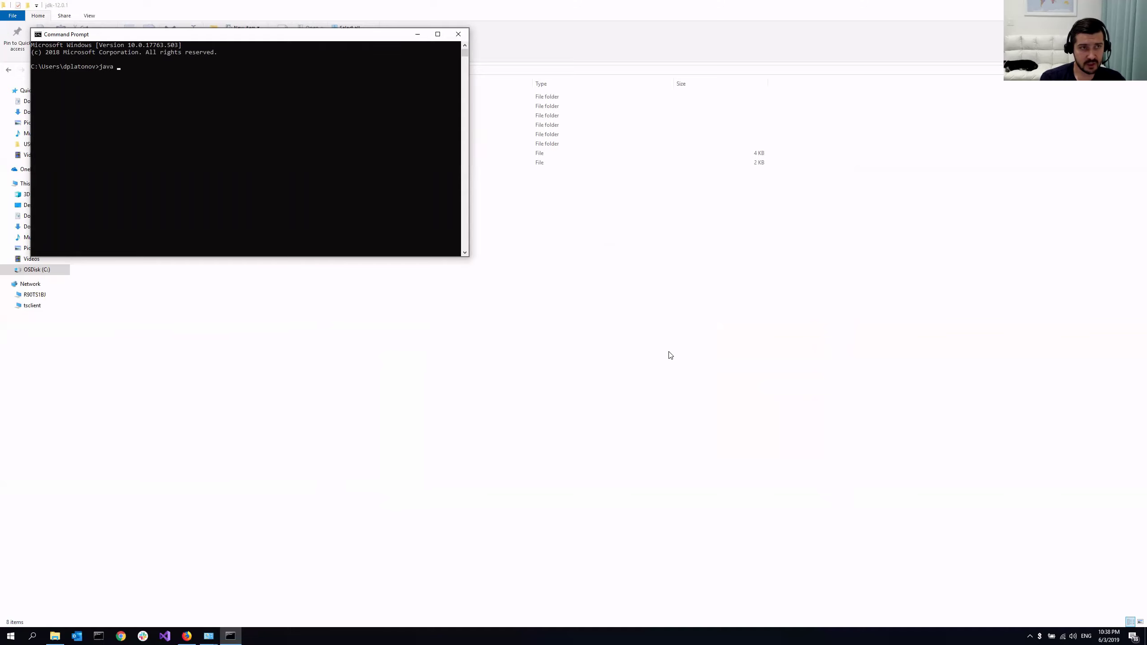
text( -version)
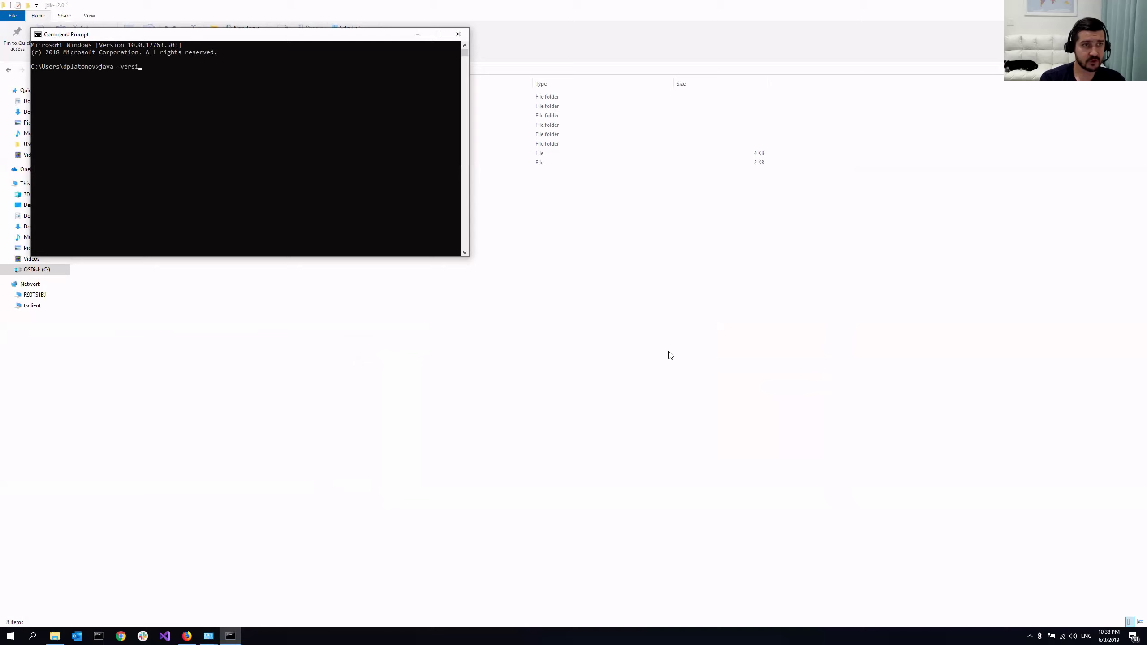
key(Return)
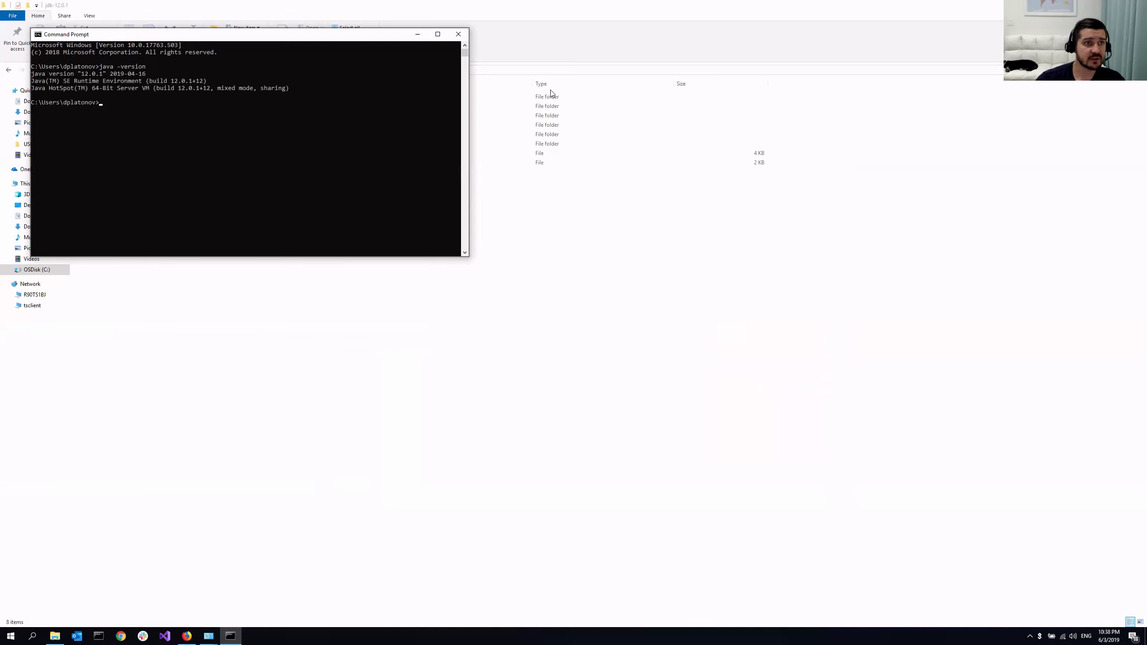
drag(374, 40, 520, 229)
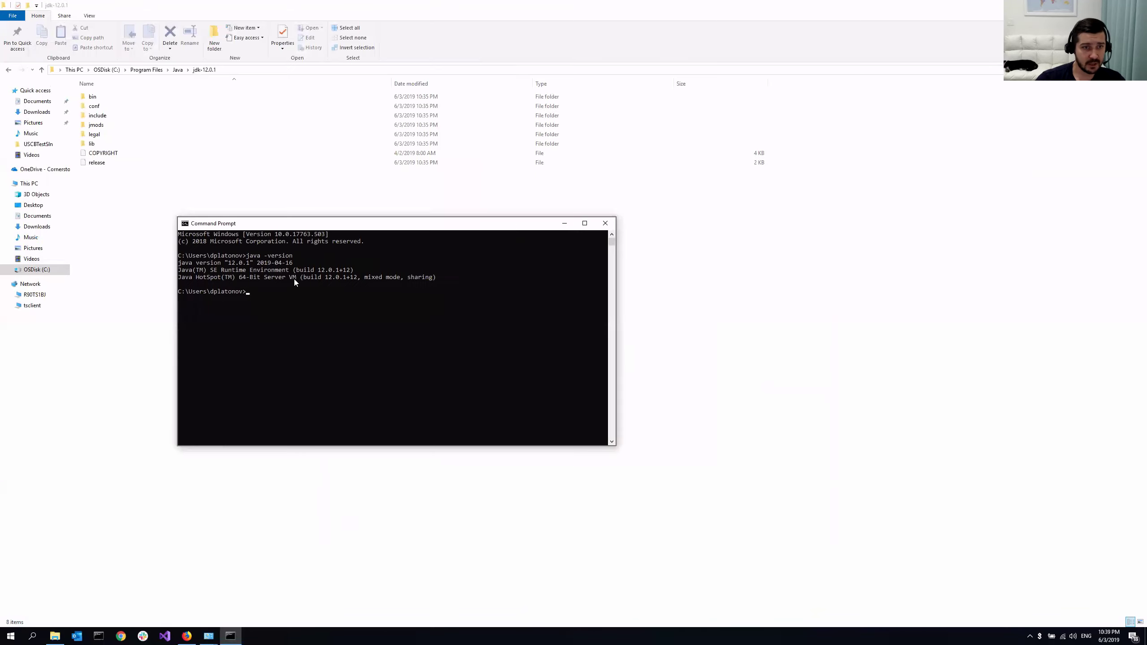